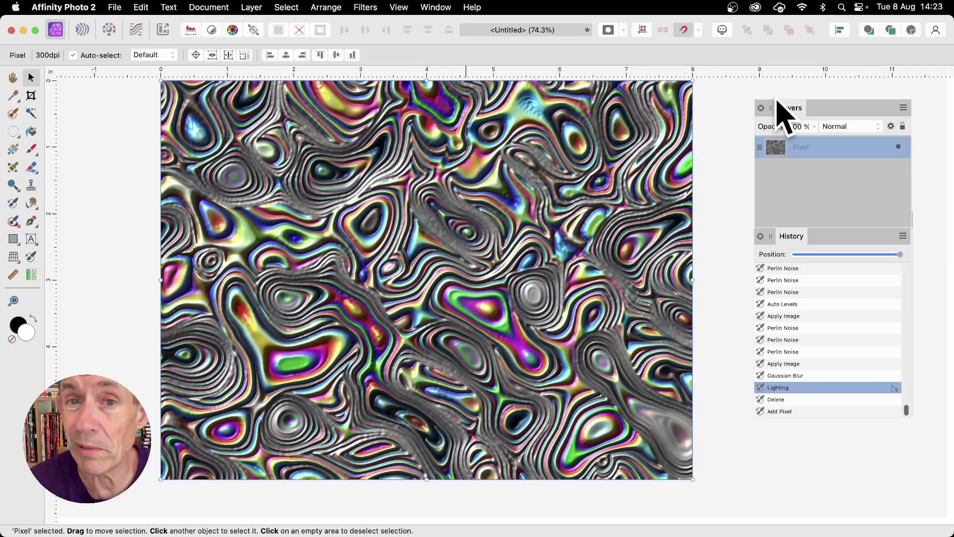
Delete the textured pattern layer and add a new empty pixel layer.
{"action": "key", "text": "Delete"}
{"action": "left_click", "coordinate": [254, 8]}
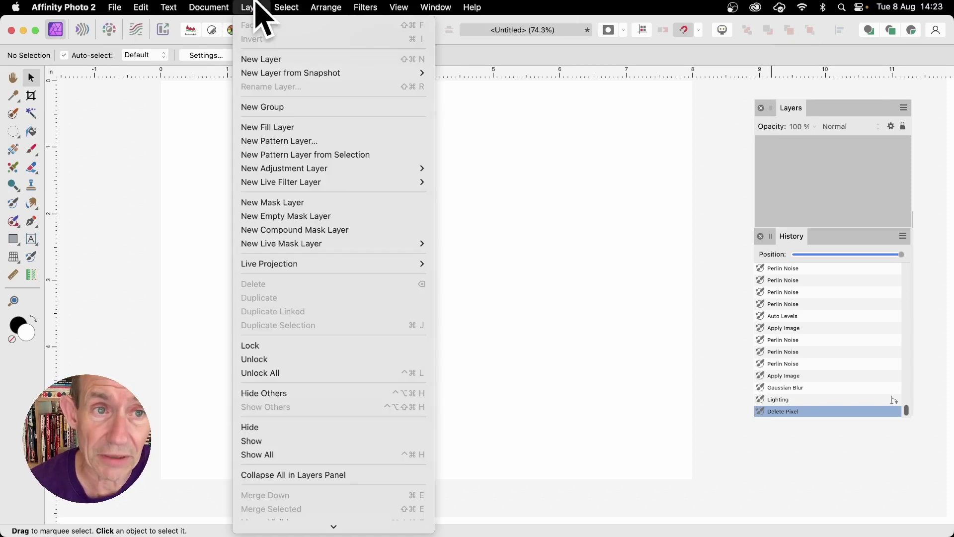
{"action": "left_click", "coordinate": [258, 61]}
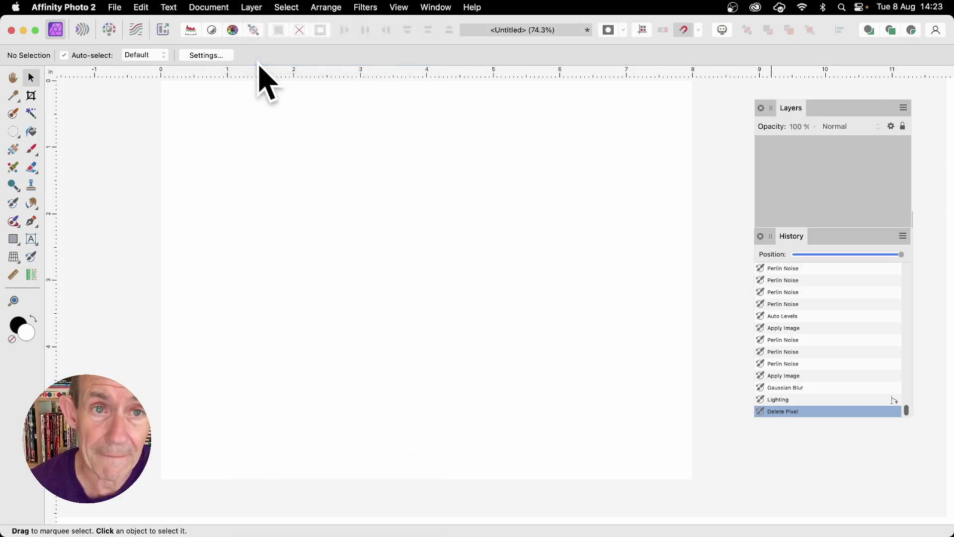
Apply Perlin Noise with 13 octaves, 322 px zoom, 22.1 px persistence and Negation blend.
{"action": "left_click", "coordinate": [367, 7]}
{"action": "mouse_move", "coordinate": [366, 87]}
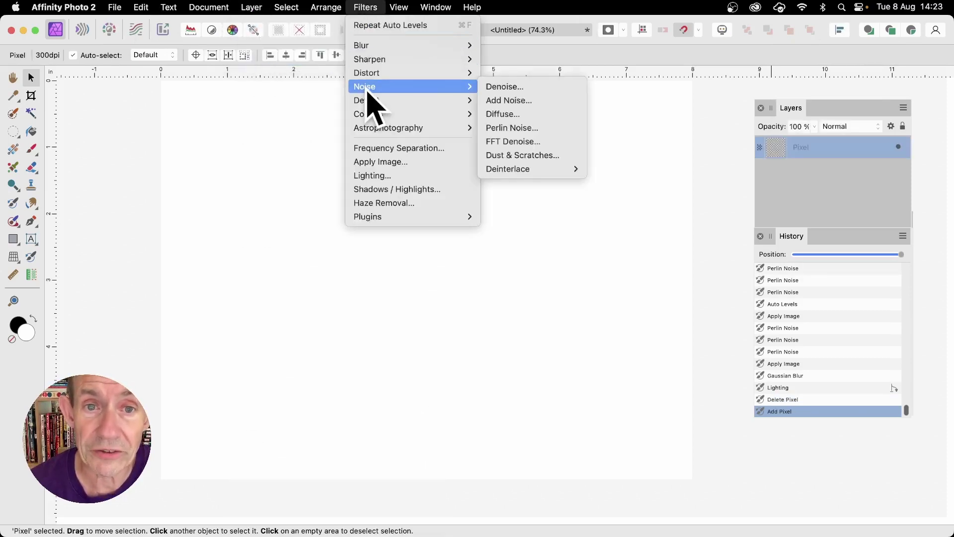
{"action": "left_click", "coordinate": [561, 128]}
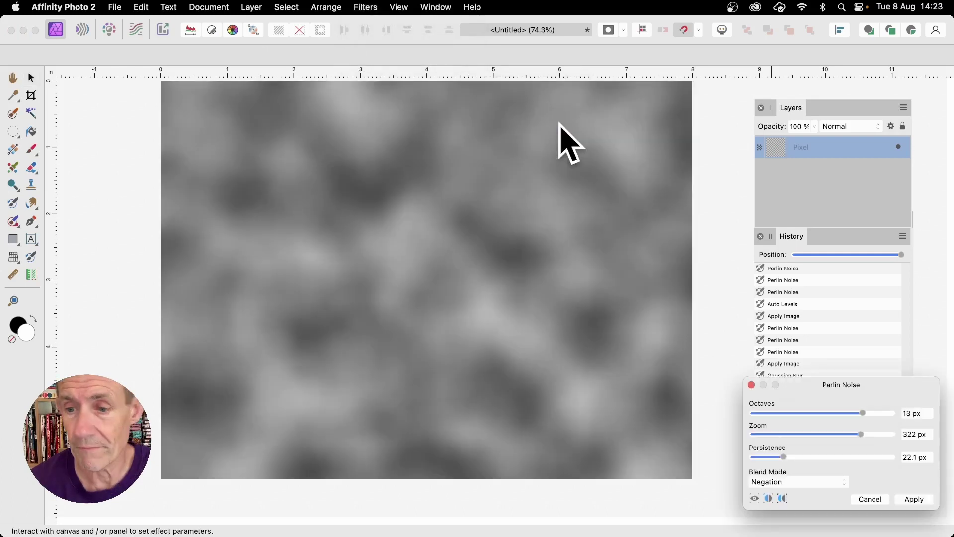
{"action": "left_click_drag", "start_coordinate": [883, 384], "coordinate": [574, 192]}
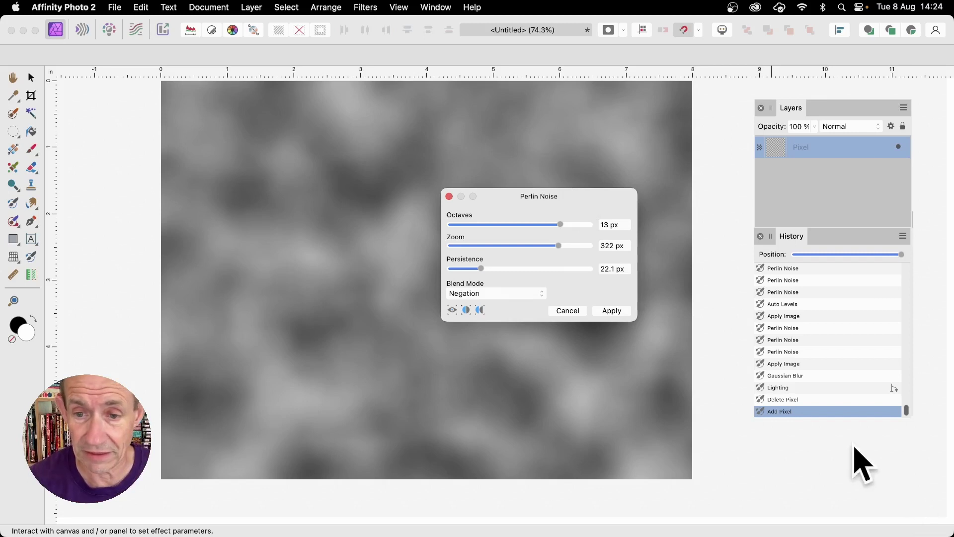
{"action": "left_click", "coordinate": [624, 313]}
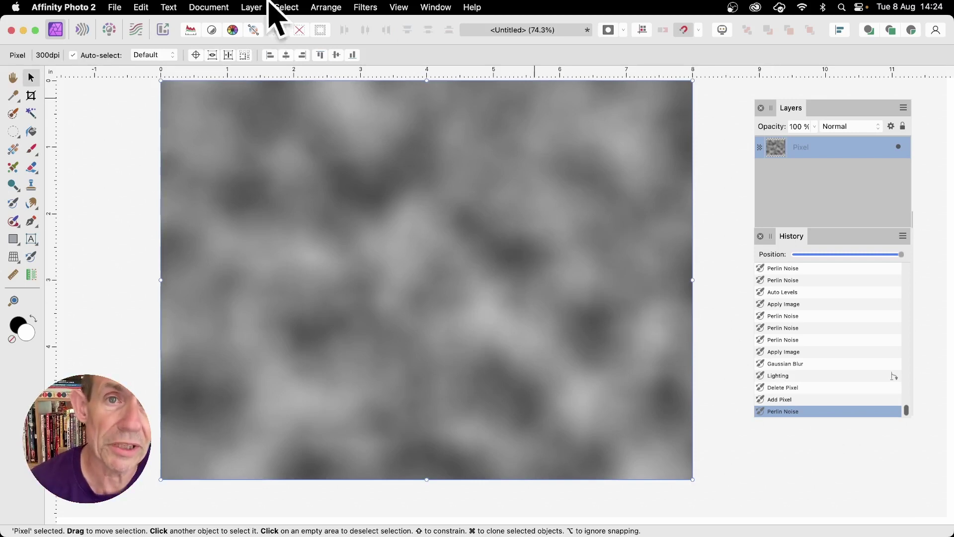
Apply a second Perlin Noise pass in Negation mode with Zoom raised to 445.5 px.
{"action": "left_click", "coordinate": [365, 6]}
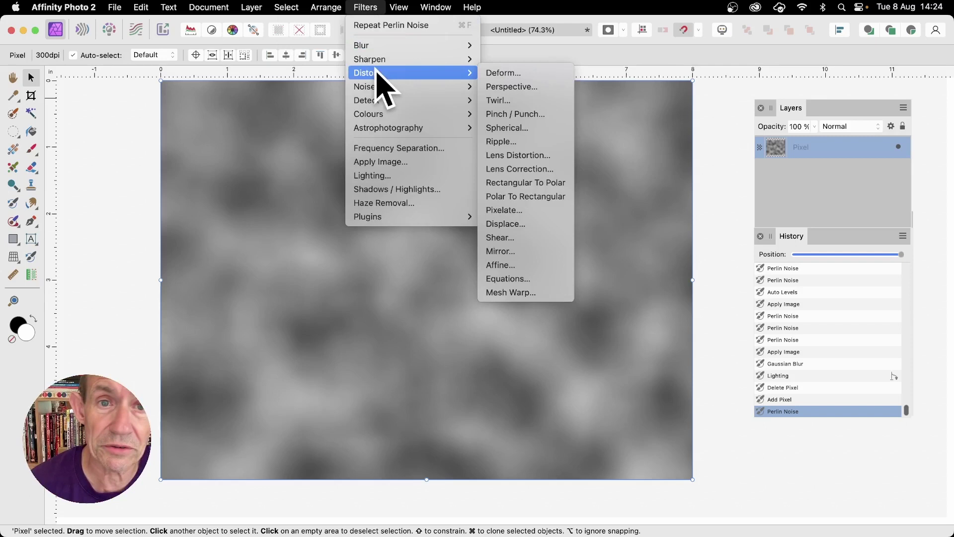
{"action": "mouse_move", "coordinate": [379, 85]}
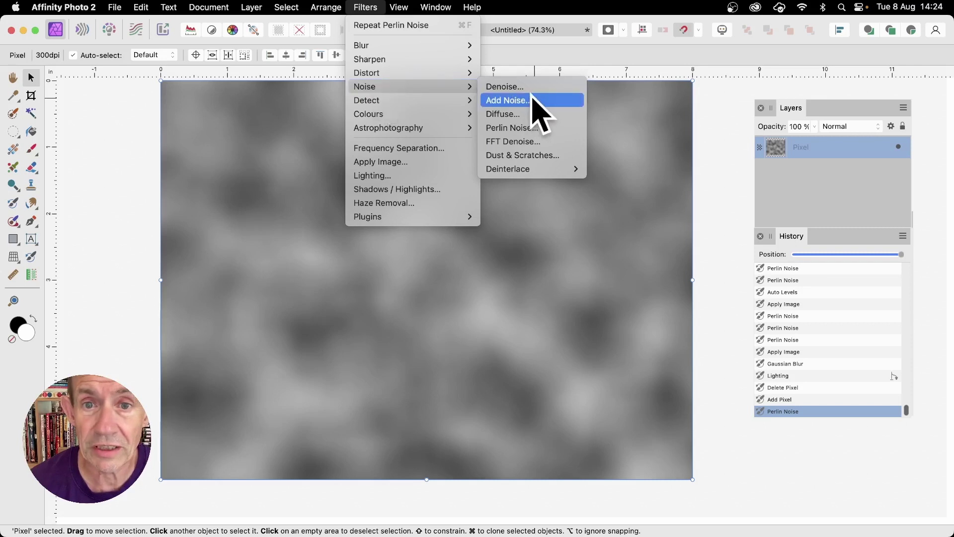
{"action": "left_click", "coordinate": [532, 130]}
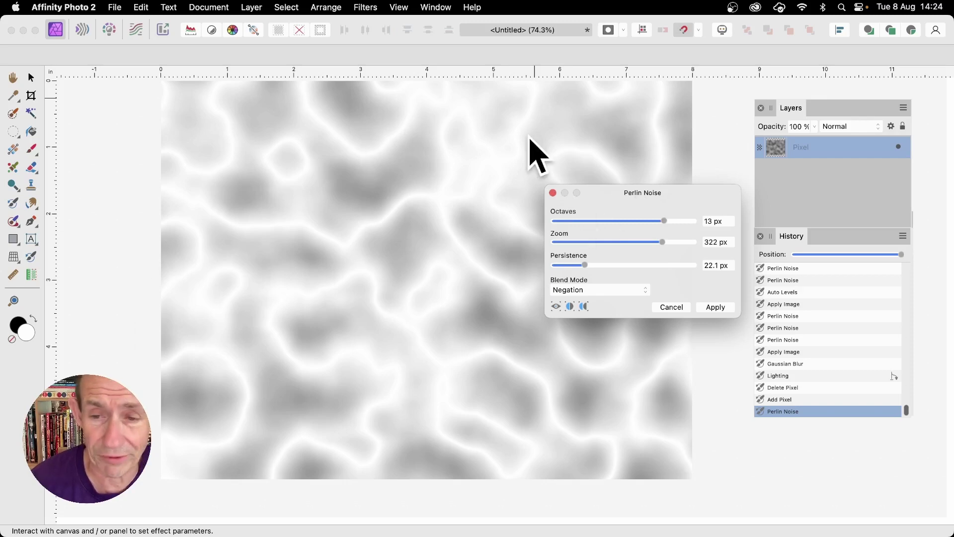
{"action": "left_click", "coordinate": [584, 291]}
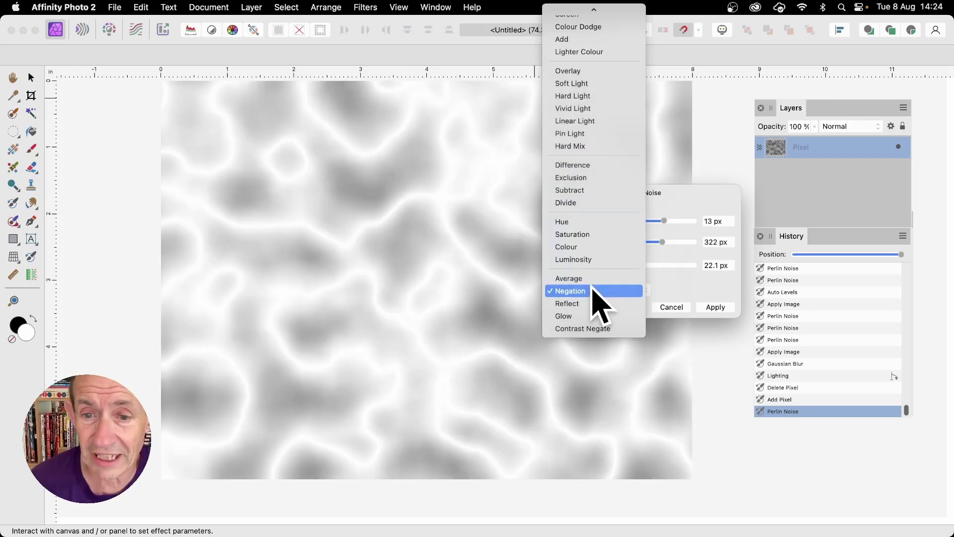
{"action": "left_click", "coordinate": [593, 292]}
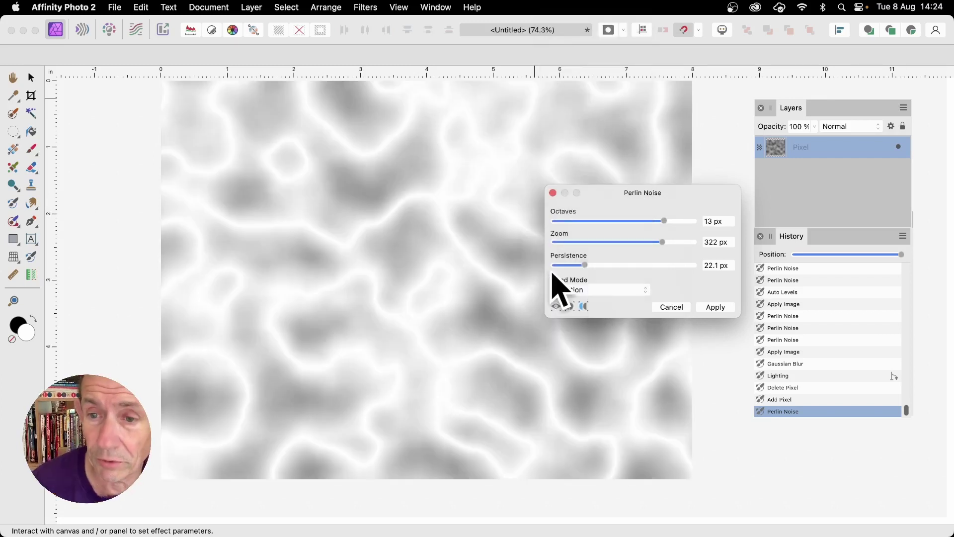
{"action": "left_click_drag", "start_coordinate": [662, 242], "coordinate": [684, 251]}
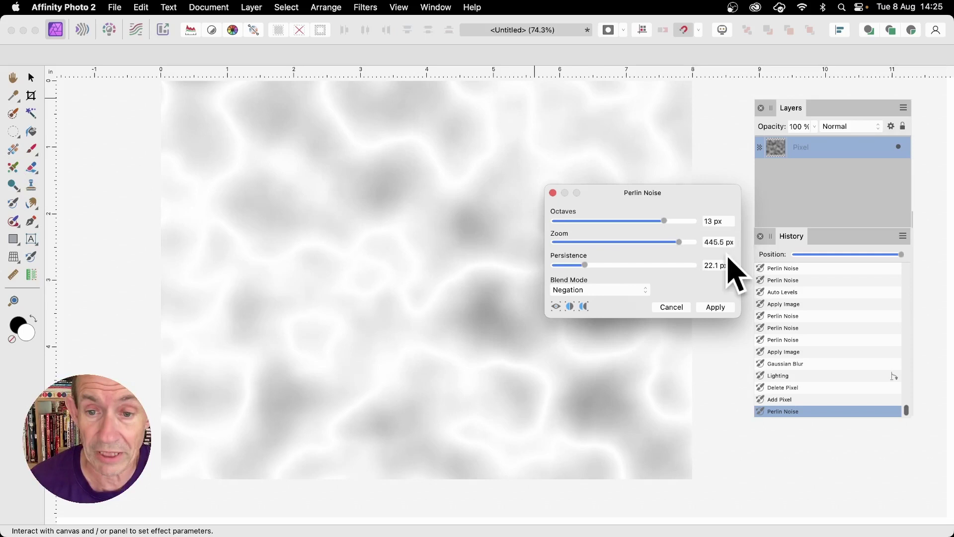
{"action": "left_click", "coordinate": [728, 308]}
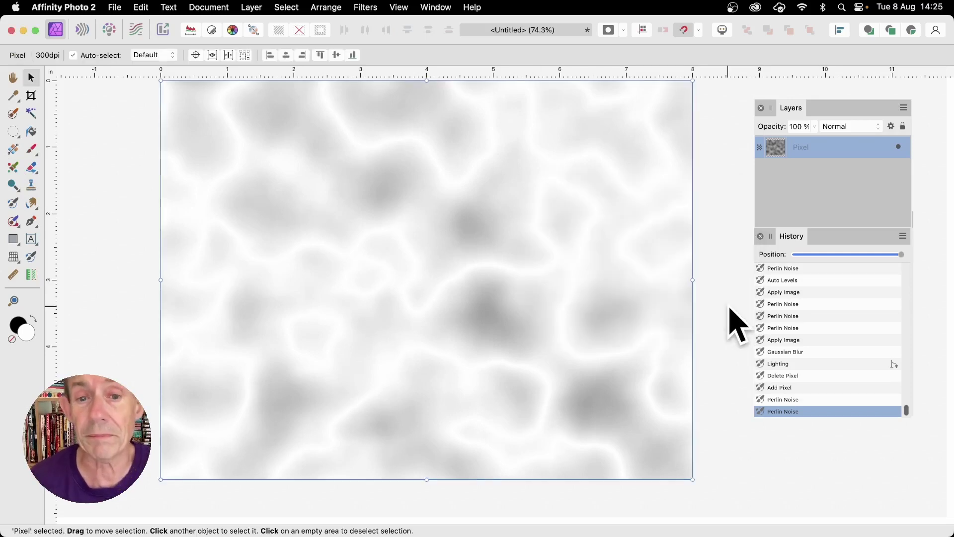
Run Auto Levels to stretch the contrast of the veined noise.
{"action": "left_click", "coordinate": [373, 7]}
{"action": "mouse_move", "coordinate": [374, 113]}
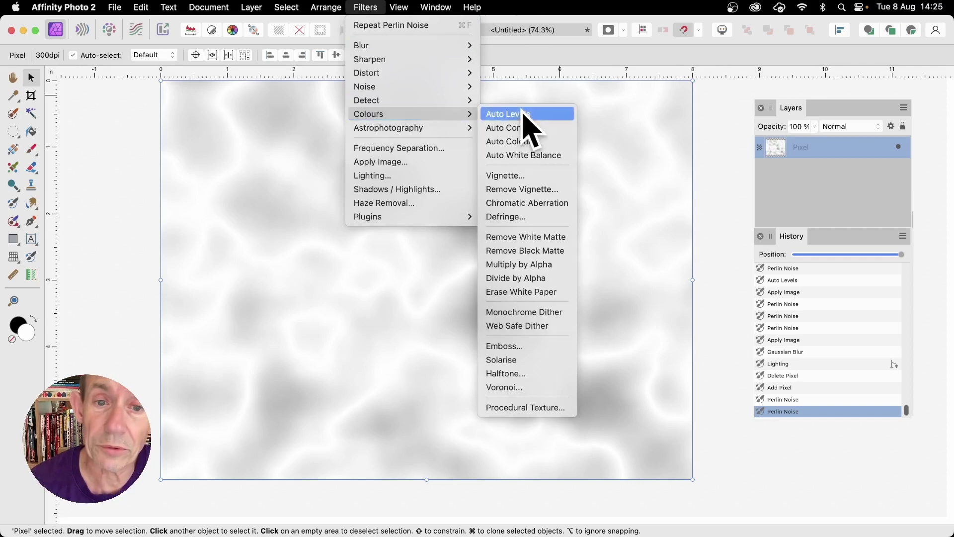
{"action": "left_click", "coordinate": [523, 113]}
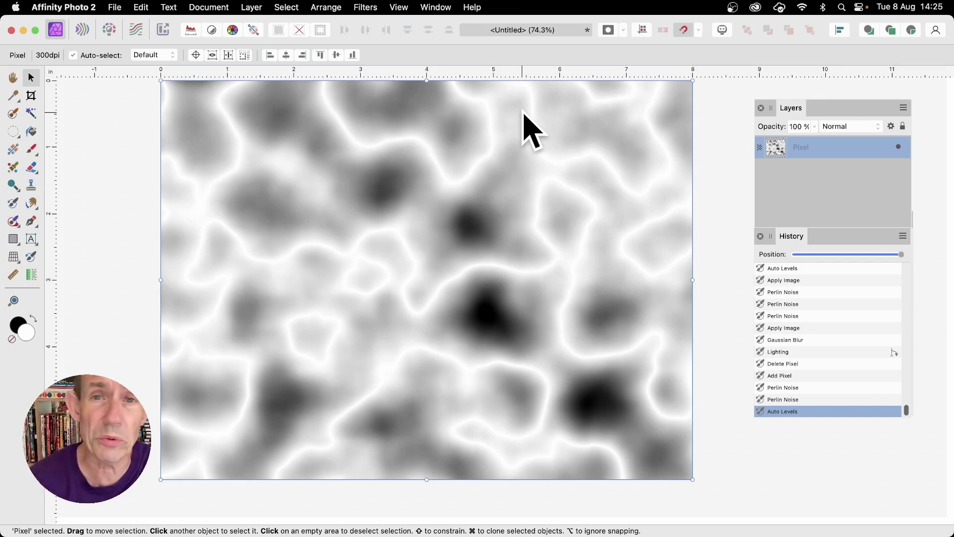
{"action": "left_click", "coordinate": [366, 6]}
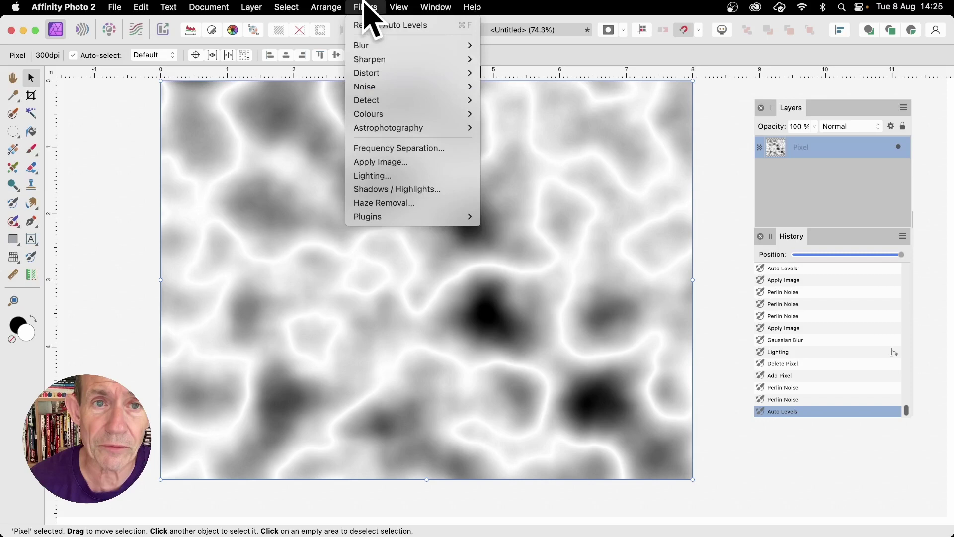
Set up Apply Image with the current layer as source and Lighten blend mode, after trying Multiply and Add.
{"action": "left_click", "coordinate": [400, 163]}
{"action": "left_click_drag", "start_coordinate": [848, 173], "coordinate": [621, 127]}
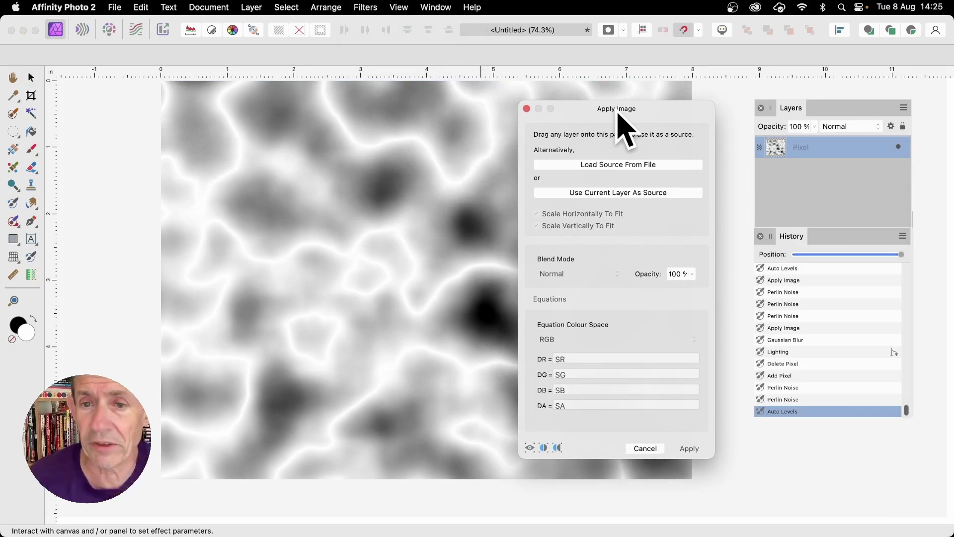
{"action": "left_click", "coordinate": [610, 195]}
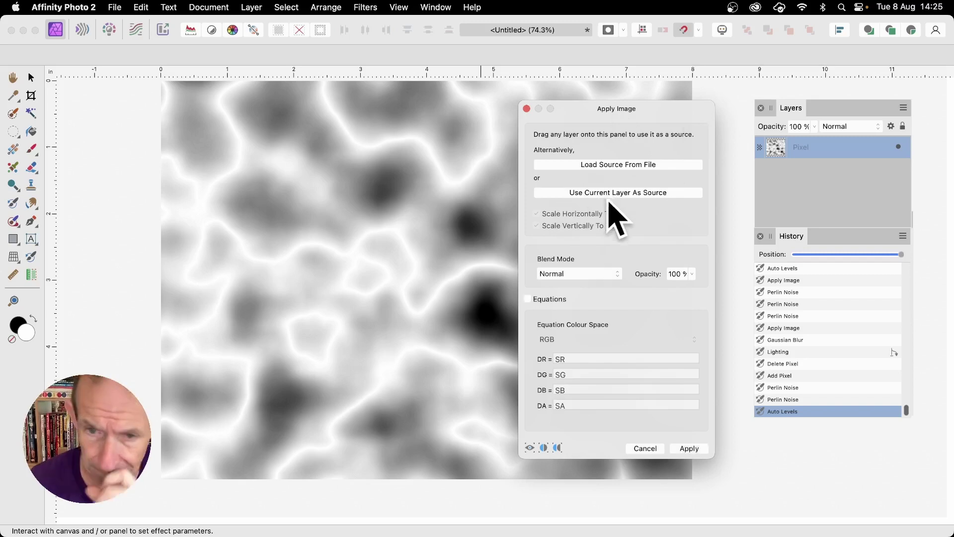
{"action": "left_click", "coordinate": [594, 274]}
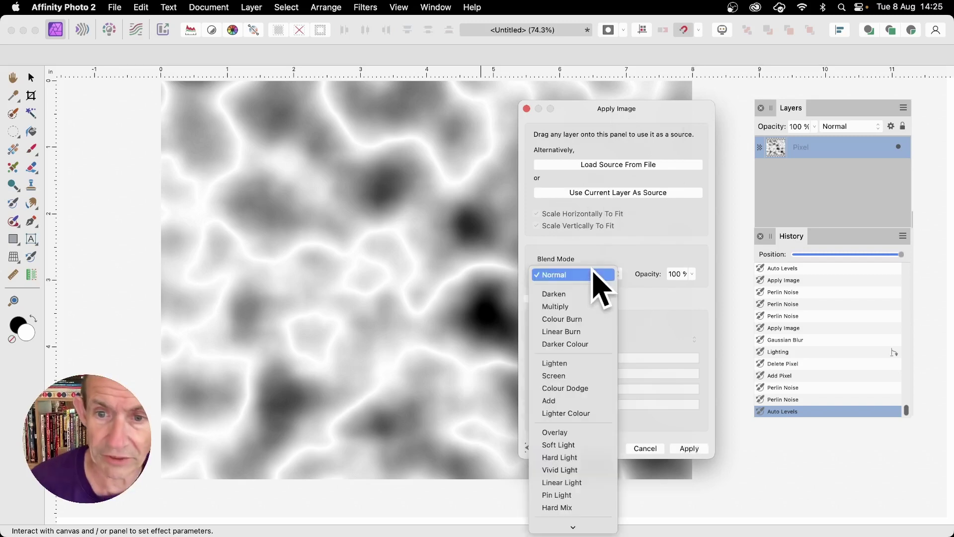
{"action": "left_click", "coordinate": [576, 307]}
{"action": "left_click", "coordinate": [575, 274]}
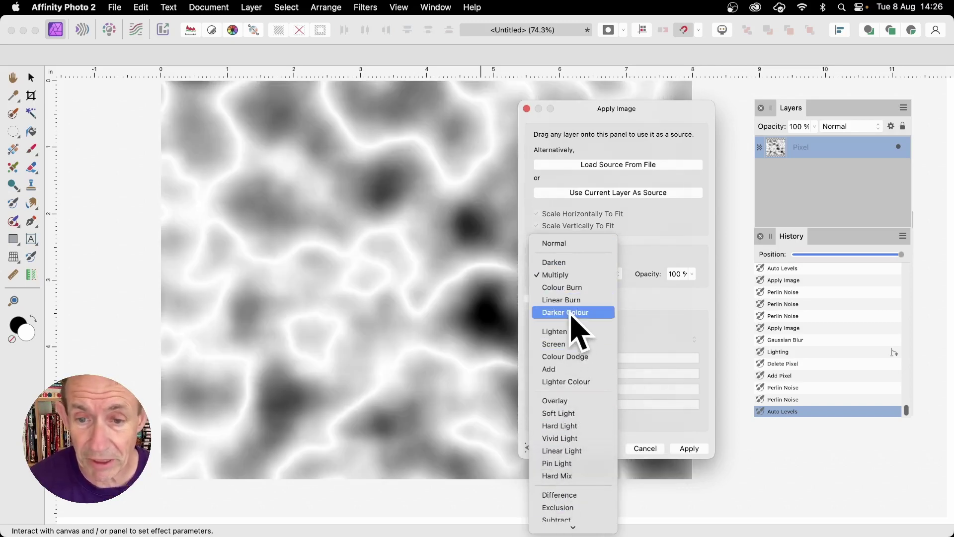
{"action": "left_click", "coordinate": [572, 369]}
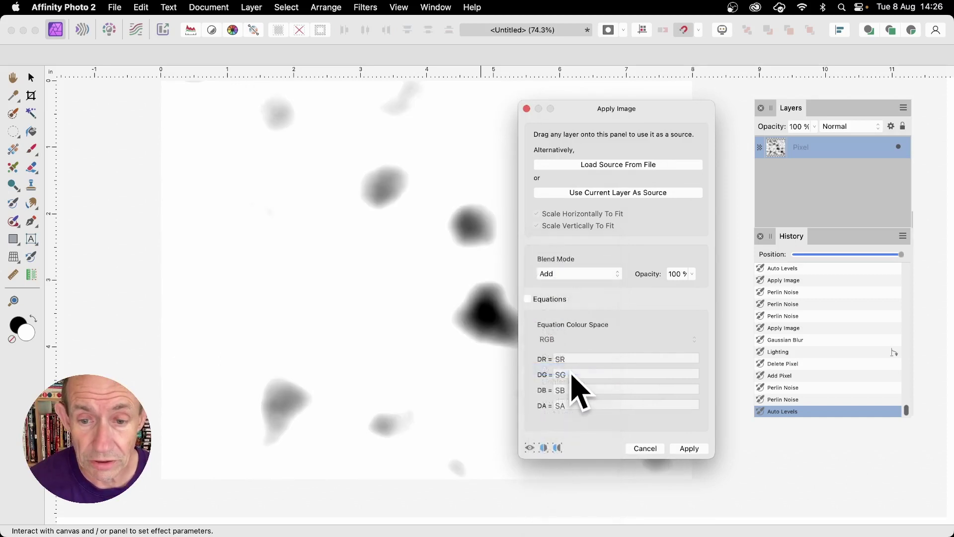
{"action": "left_click", "coordinate": [552, 274]}
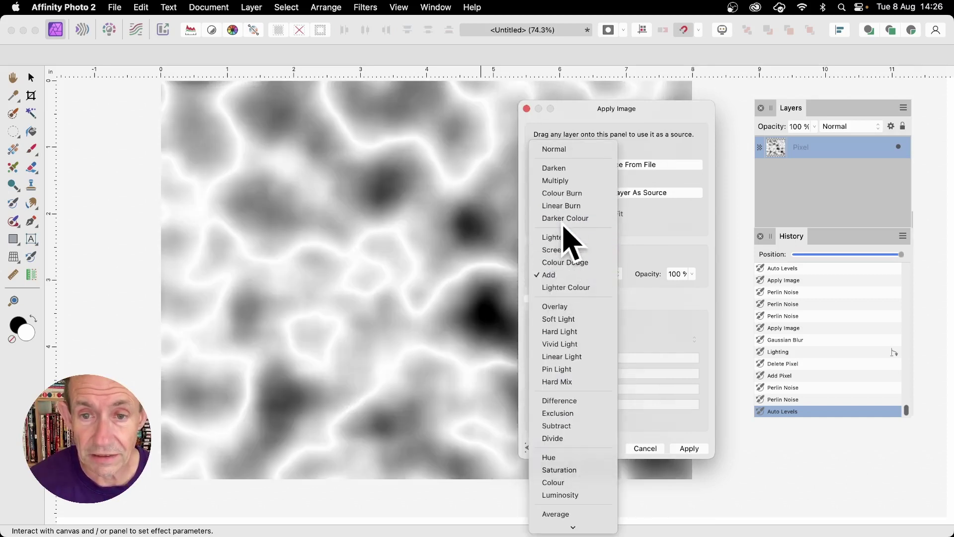
{"action": "left_click", "coordinate": [567, 238]}
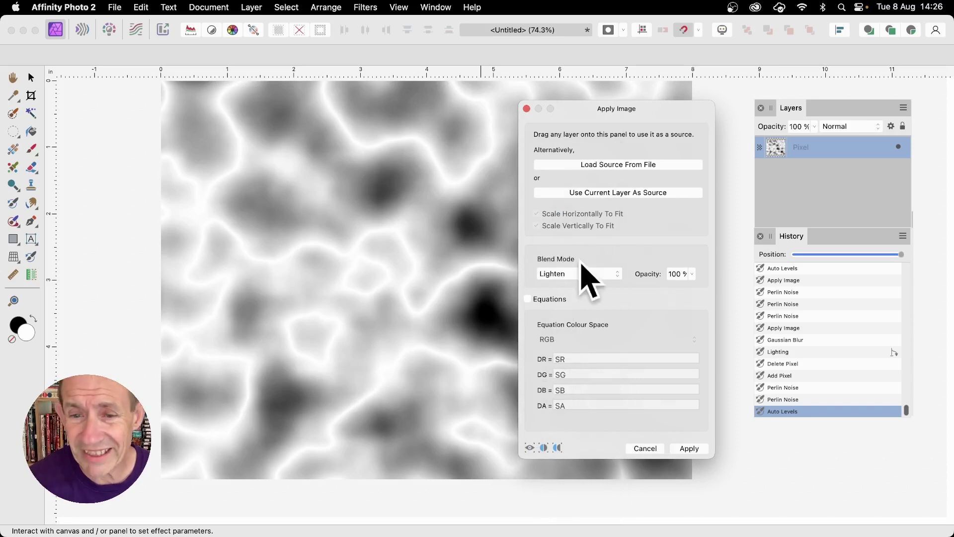
Enable Equations with RGB equation colour space, after trying Greyscale and CMYK, and select the DR formula.
{"action": "left_click", "coordinate": [527, 299]}
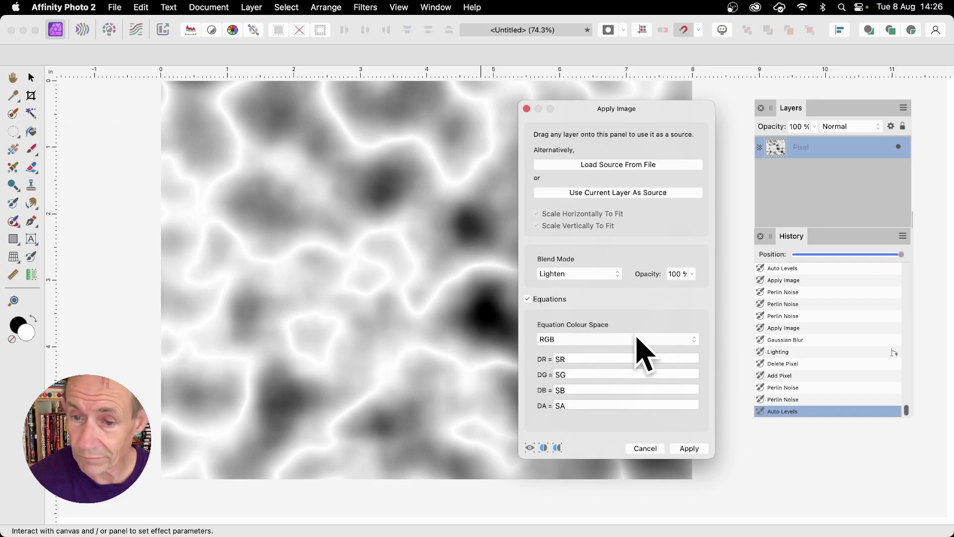
{"action": "left_click", "coordinate": [657, 339]}
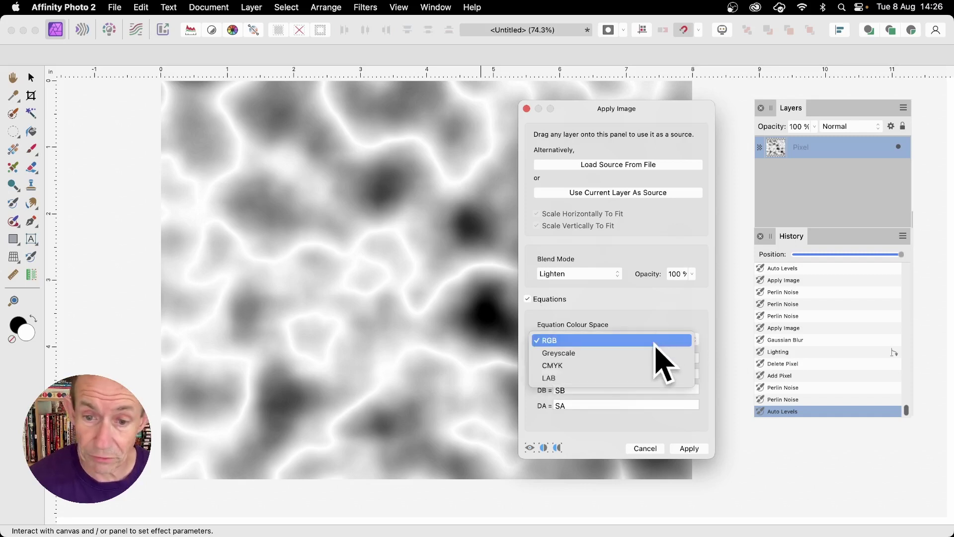
{"action": "left_click", "coordinate": [653, 353]}
{"action": "left_click", "coordinate": [617, 342]}
{"action": "left_click", "coordinate": [615, 352]}
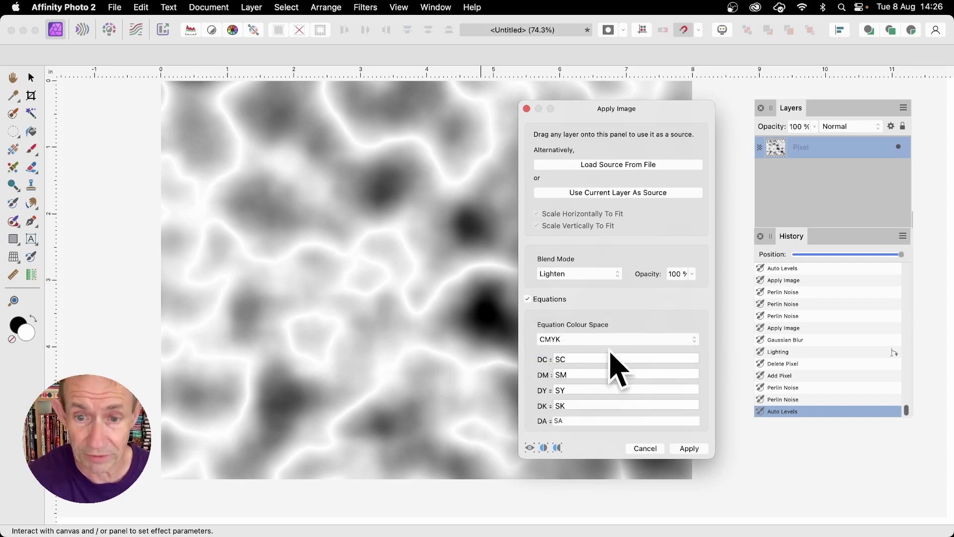
{"action": "left_click", "coordinate": [580, 339]}
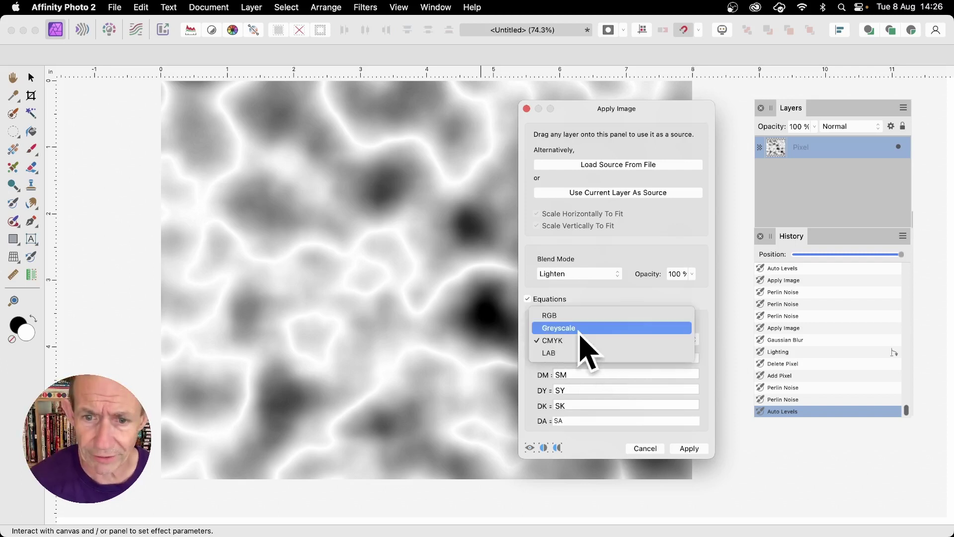
{"action": "left_click", "coordinate": [577, 313]}
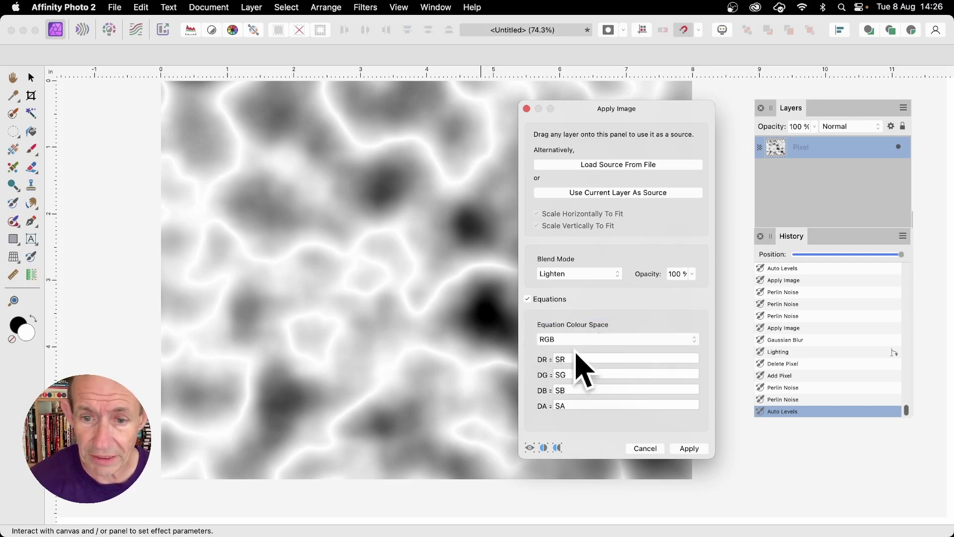
{"action": "left_click_drag", "start_coordinate": [577, 358], "coordinate": [517, 365]}
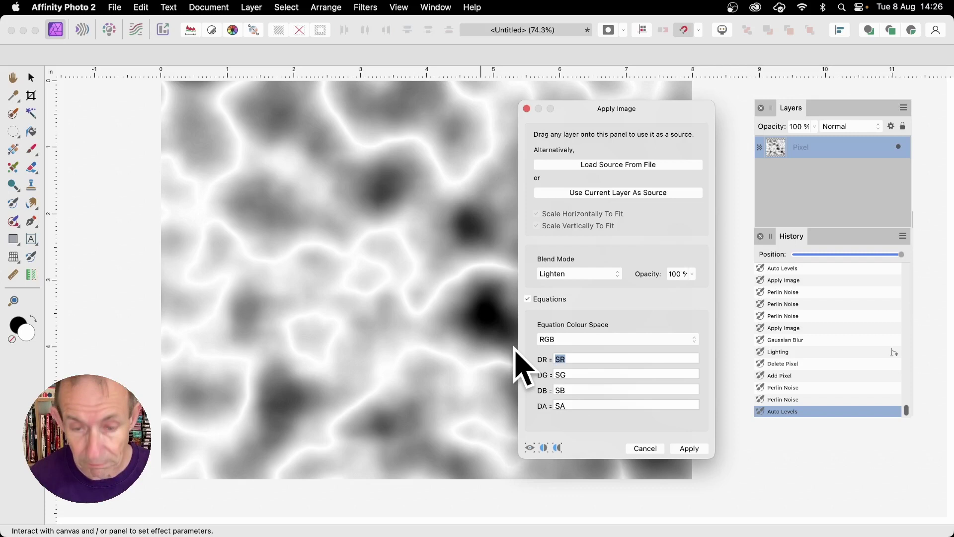
Paste the SR*oscsin(SR*10) formula into both the red and green channel equations.
{"action": "type", "text": "SR*oscsin(SR*10)"}
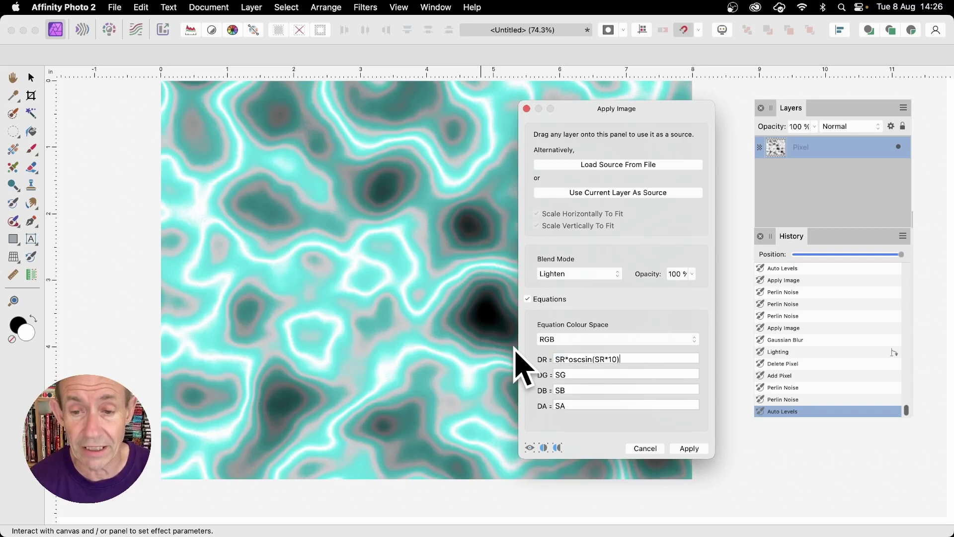
{"action": "double_click", "coordinate": [576, 374]}
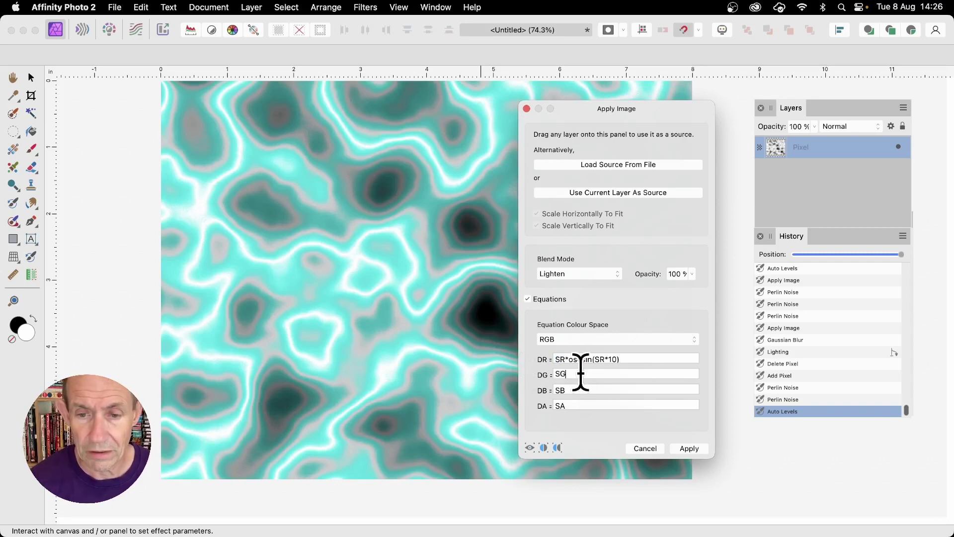
{"action": "type", "text": "SR*oscsin(SR*10)"}
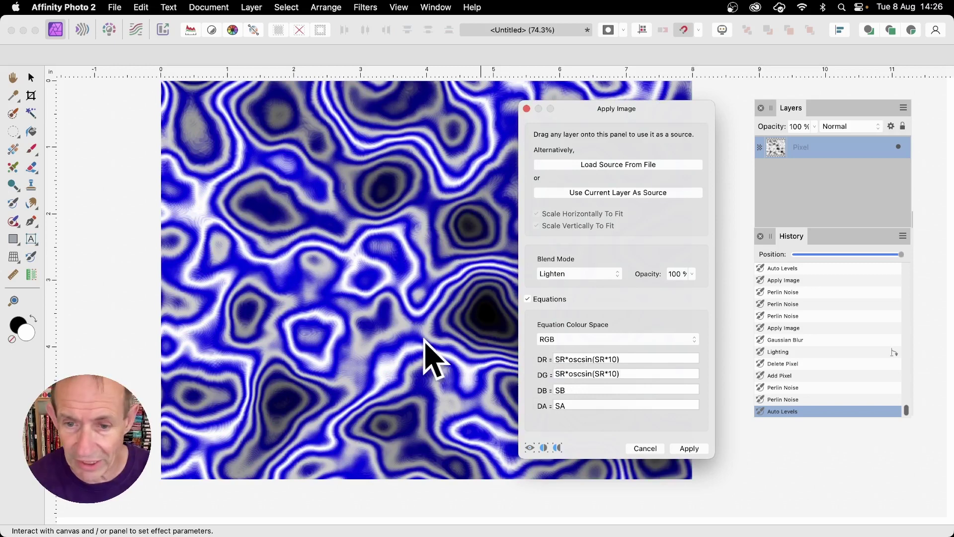
Edit the green equation to read SG*oscsin(SG*15).
{"action": "left_click", "coordinate": [564, 373]}
{"action": "key", "text": "BackSpace"}
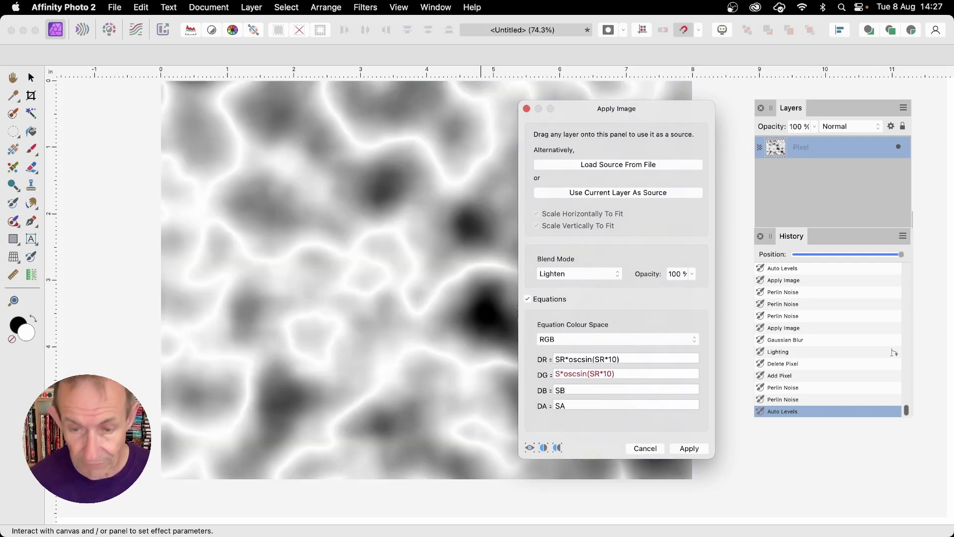
{"action": "type", "text": "G"}
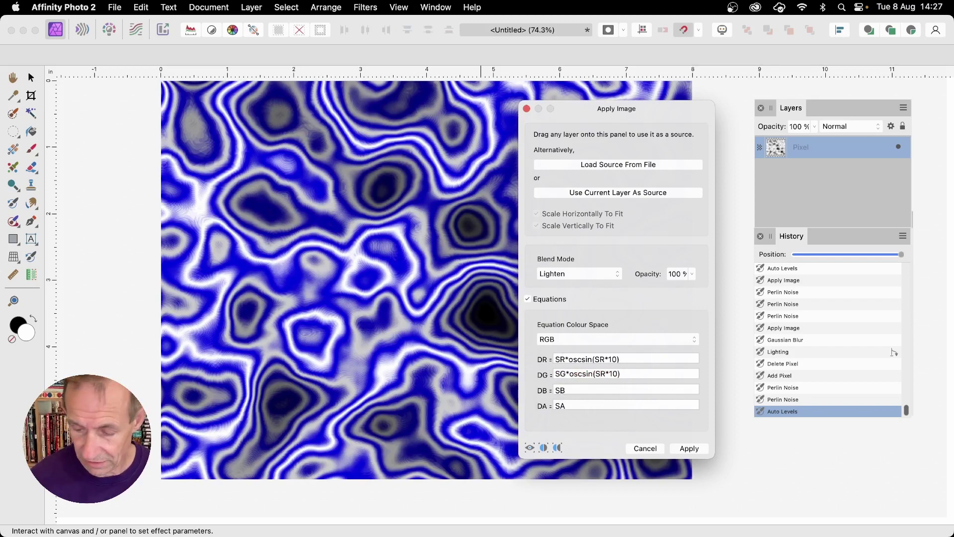
{"action": "key", "text": "Right"}
{"action": "key", "text": "Right"}
{"action": "key", "text": "Right"}
{"action": "key", "text": "Right"}
{"action": "key", "text": "Right"}
{"action": "key", "text": "Right"}
{"action": "key", "text": "Right"}
{"action": "key", "text": "Right"}
{"action": "key", "text": "Right"}
{"action": "key", "text": "Right"}
{"action": "key", "text": "BackSpace"}
{"action": "type", "text": "G"}
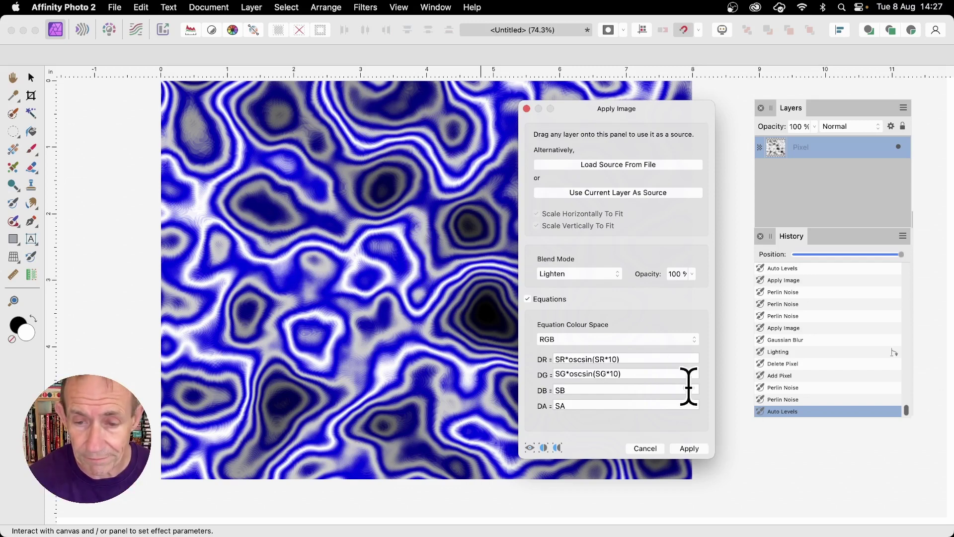
{"action": "left_click", "coordinate": [614, 373]}
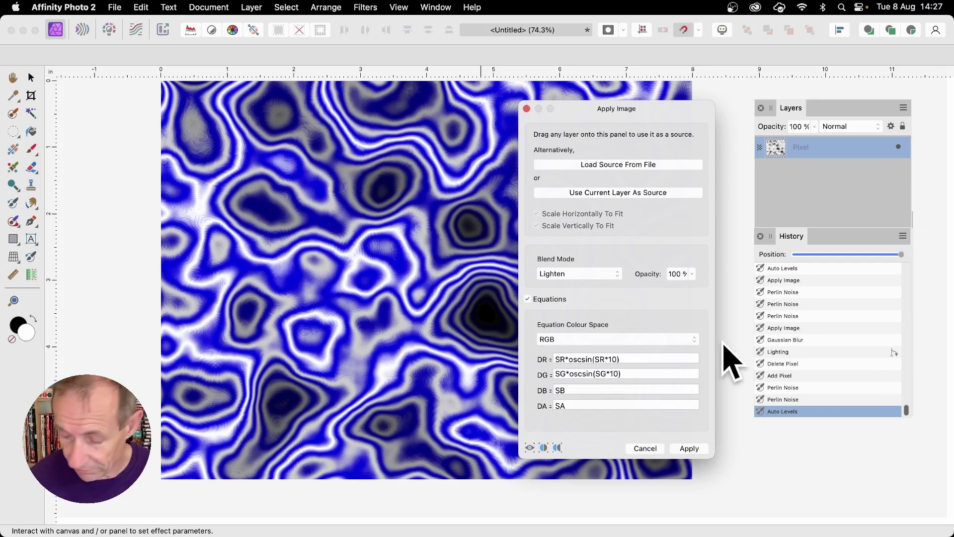
{"action": "key", "text": "Delete"}
{"action": "type", "text": "5"}
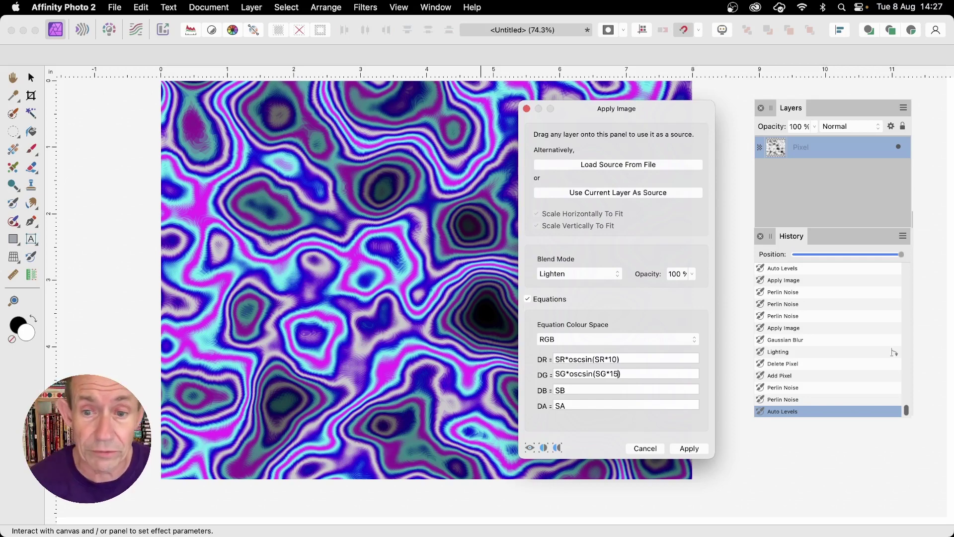
Paste the formula into the blue channel and edit it to SB*oscsin(SB*30).
{"action": "double_click", "coordinate": [562, 389]}
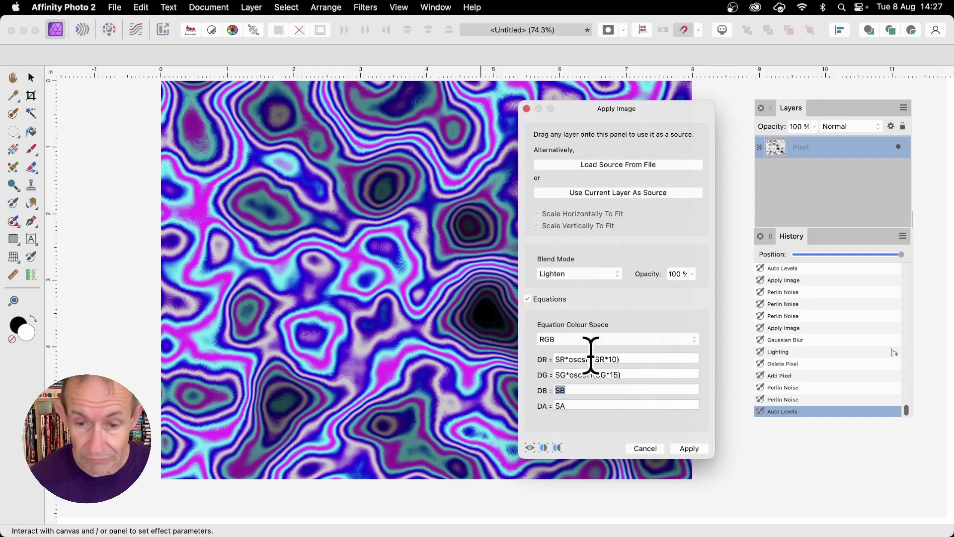
{"action": "type", "text": "SR*oscsin(SR*10)"}
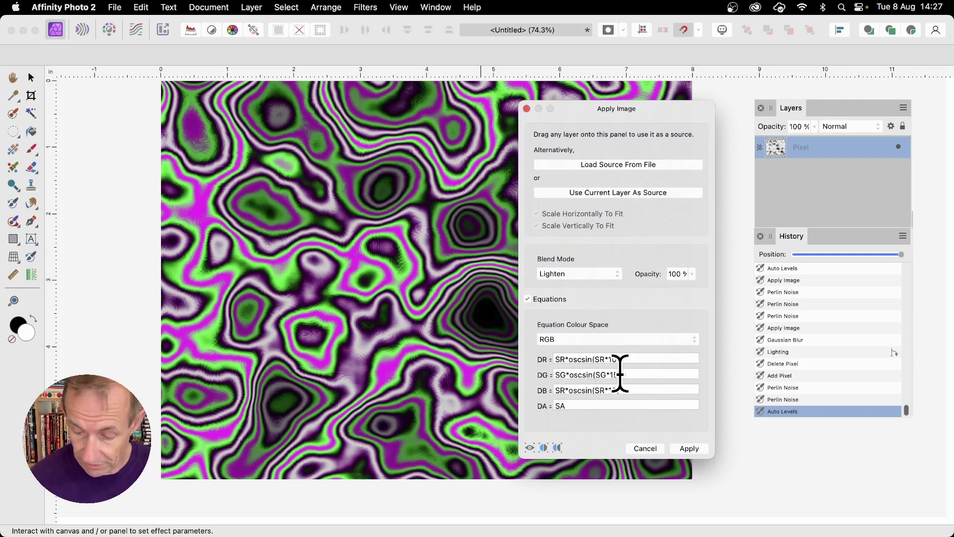
{"action": "key", "text": "BackSpace"}
{"action": "type", "text": "B"}
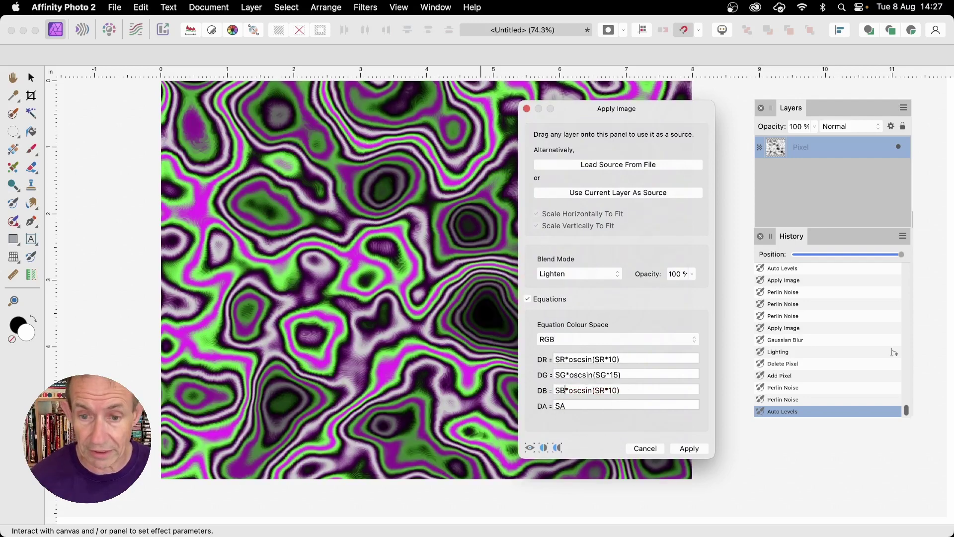
{"action": "left_click", "coordinate": [607, 390]}
{"action": "key", "text": "BackSpace"}
{"action": "type", "text": "B"}
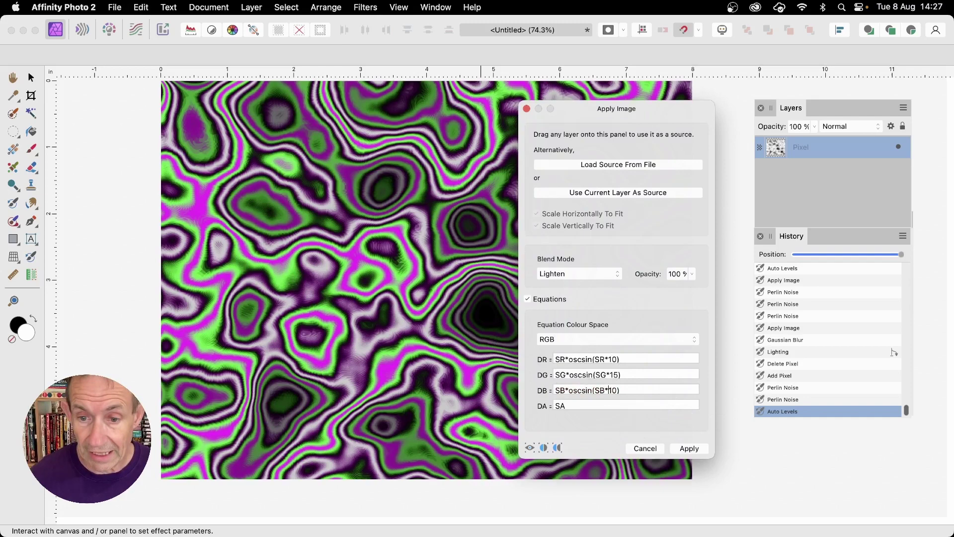
{"action": "key", "text": "BackSpace"}
{"action": "type", "text": "2"}
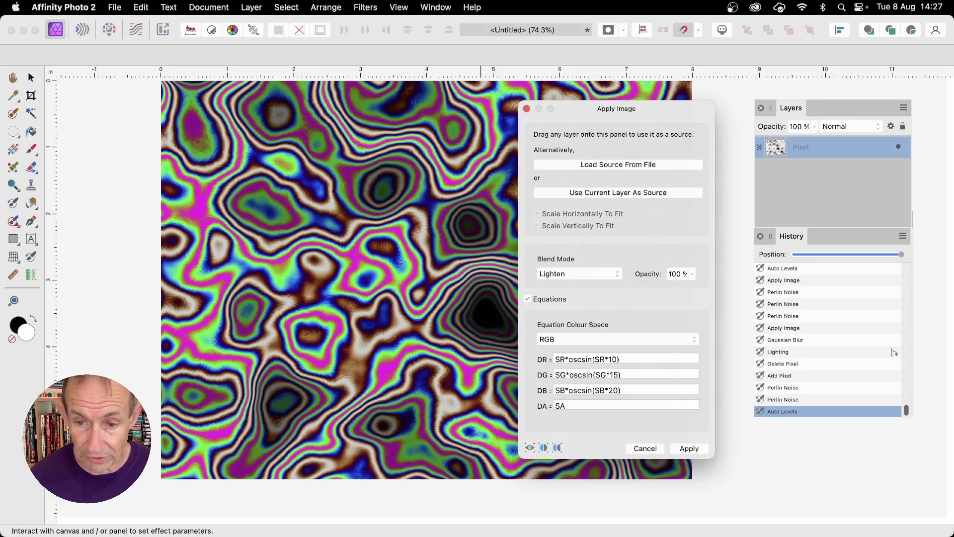
{"action": "key", "text": "BackSpace"}
{"action": "key", "text": "Delete"}
{"action": "type", "text": "30"}
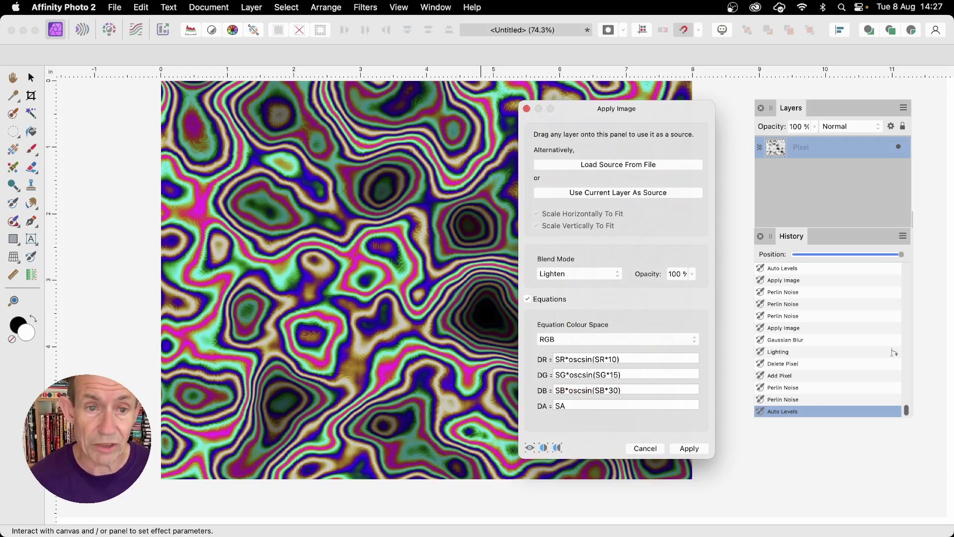
Change the green equation multiplier to make it SG*oscsin(SG*25).
{"action": "left_click", "coordinate": [614, 374]}
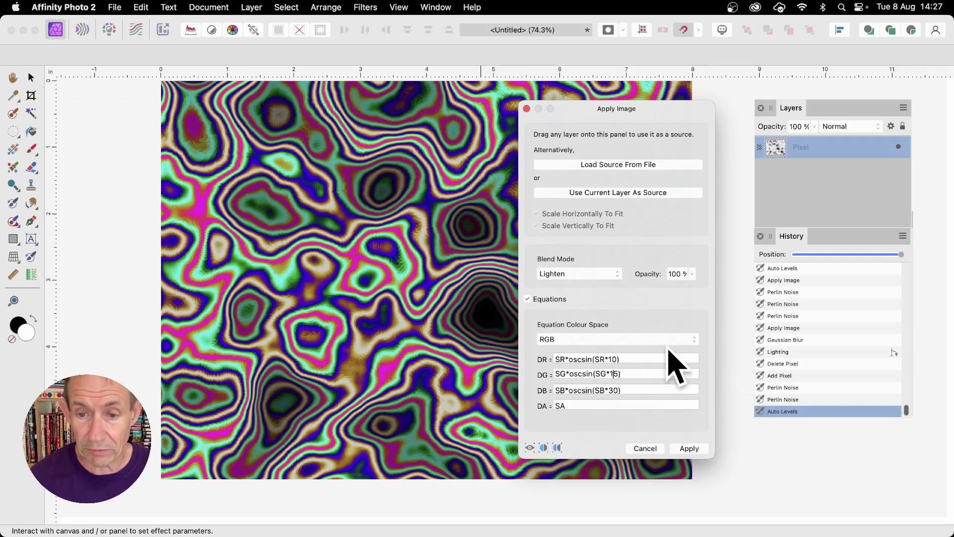
{"action": "key", "text": "BackSpace"}
{"action": "type", "text": "2"}
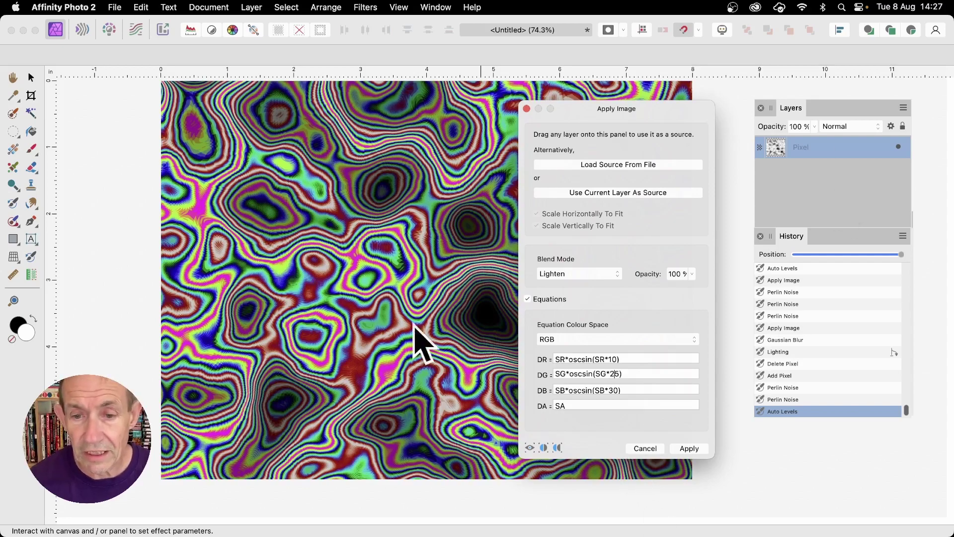
Set the Apply Image blend mode to Normal and apply the equations.
{"action": "left_click", "coordinate": [576, 274]}
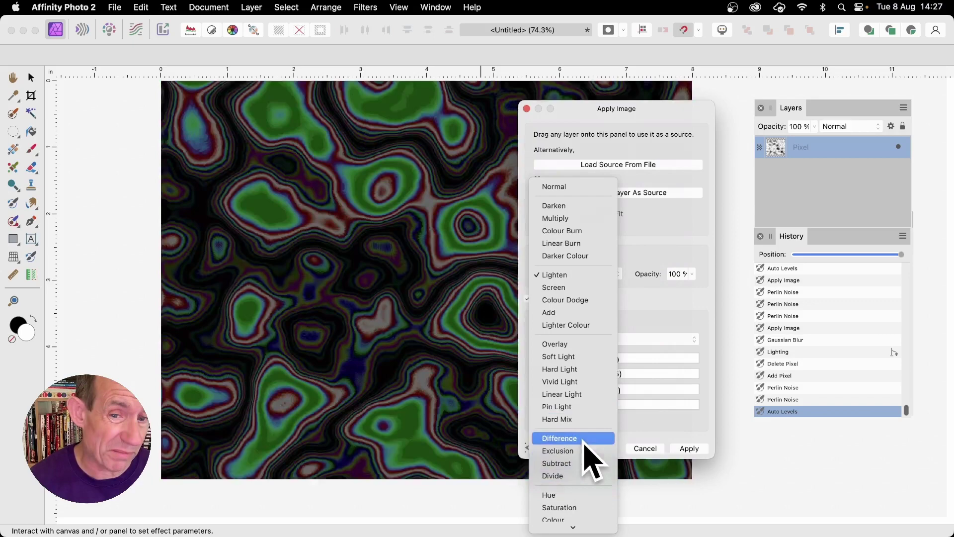
{"action": "left_click", "coordinate": [584, 275]}
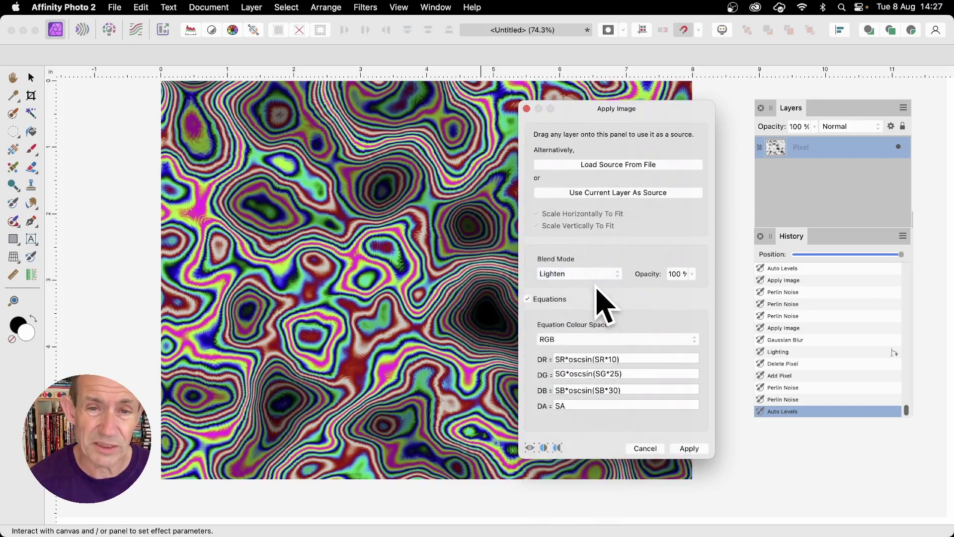
{"action": "left_click", "coordinate": [585, 277]}
{"action": "left_click", "coordinate": [561, 188]}
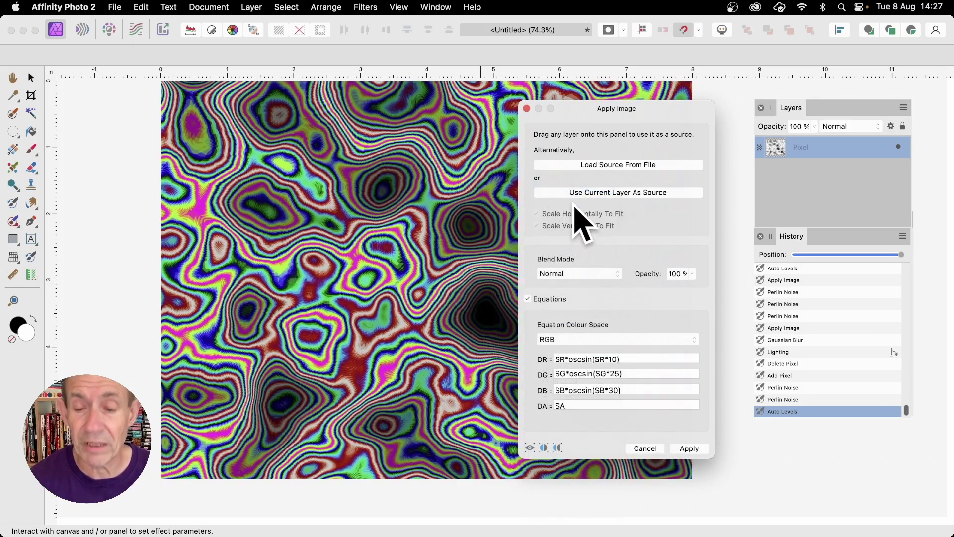
{"action": "left_click", "coordinate": [694, 449]}
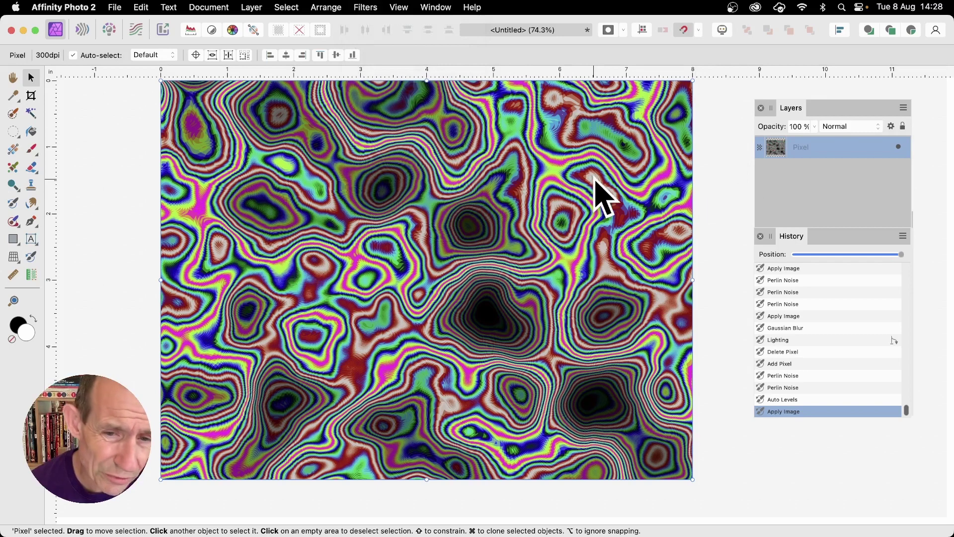
{"action": "left_click", "coordinate": [372, 5]}
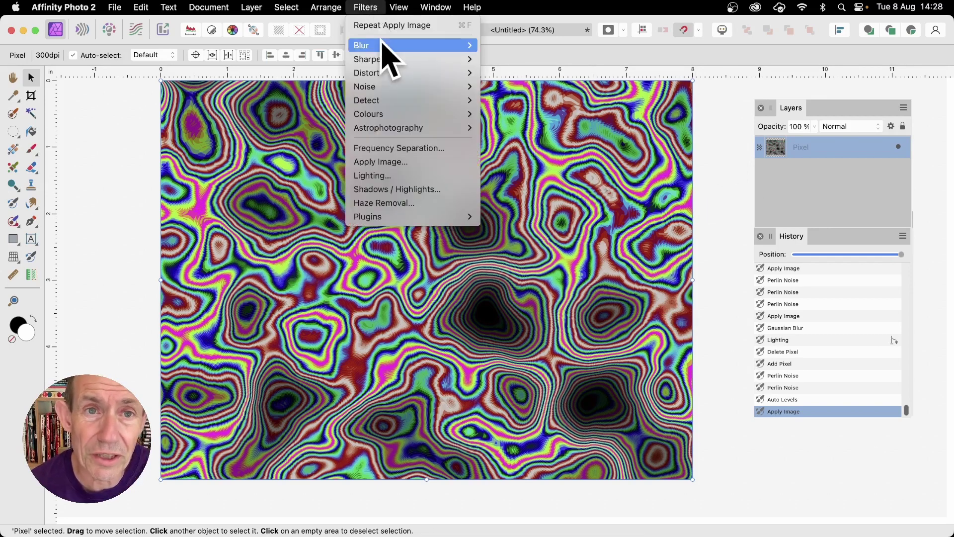
Apply a Gaussian Blur with a radius of about 6.1 px to the contour pattern.
{"action": "mouse_move", "coordinate": [382, 45]}
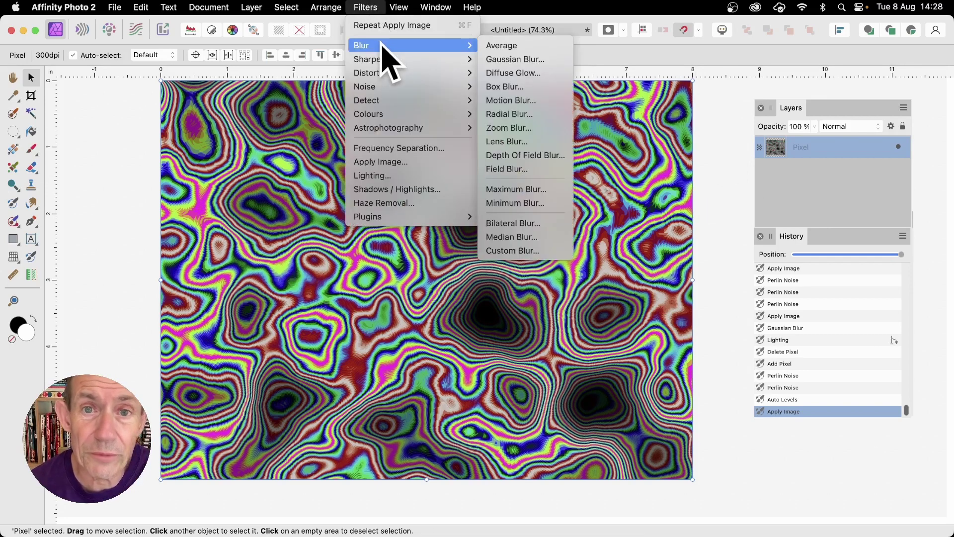
{"action": "left_click", "coordinate": [513, 59]}
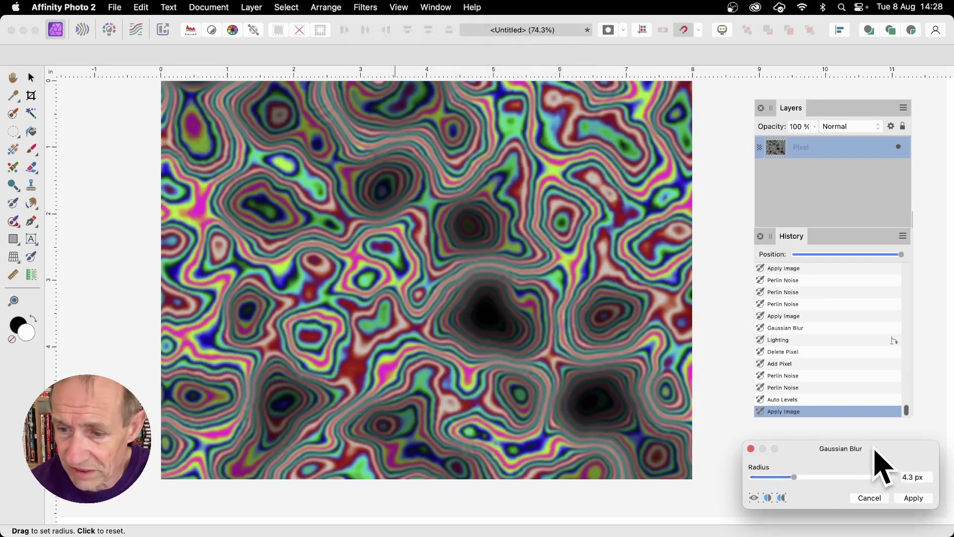
{"action": "left_click_drag", "start_coordinate": [869, 449], "coordinate": [630, 263]}
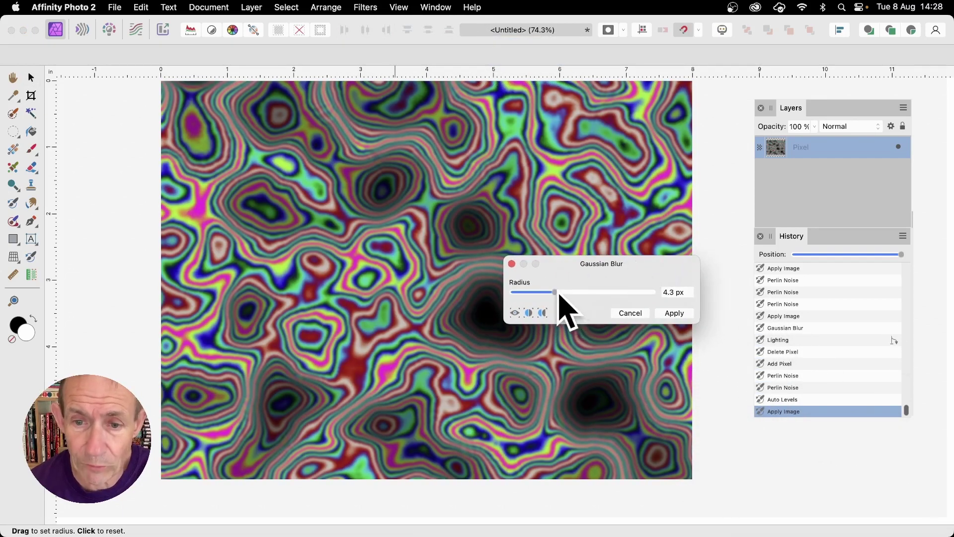
{"action": "left_click_drag", "start_coordinate": [559, 295], "coordinate": [547, 296]}
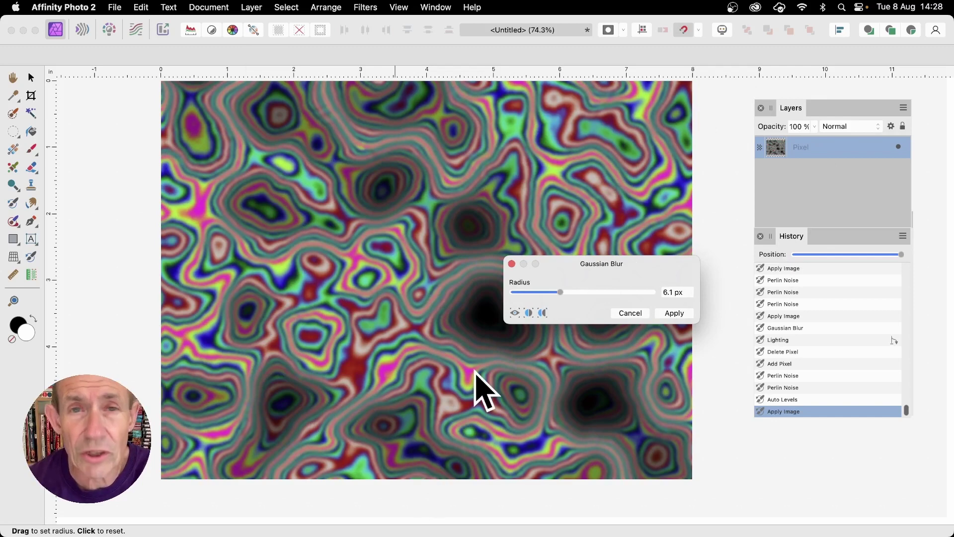
{"action": "left_click", "coordinate": [681, 314]}
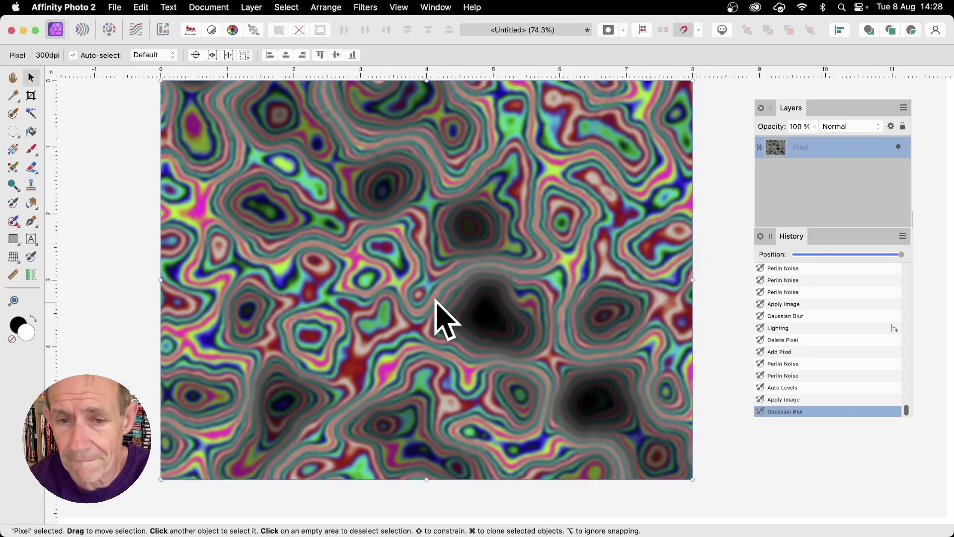
Start the Lighting filter, move the light toward the top-left and make it directional.
{"action": "left_click", "coordinate": [368, 6]}
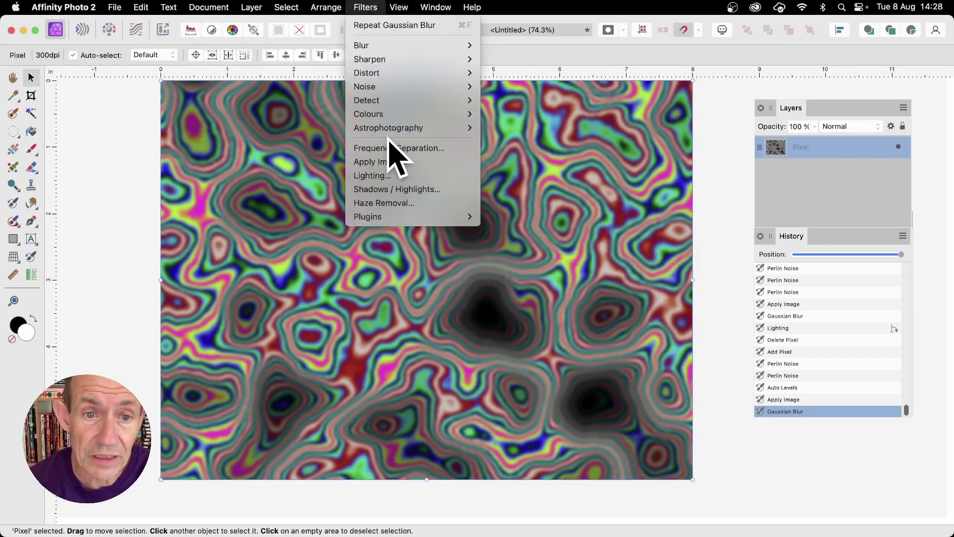
{"action": "left_click", "coordinate": [388, 178]}
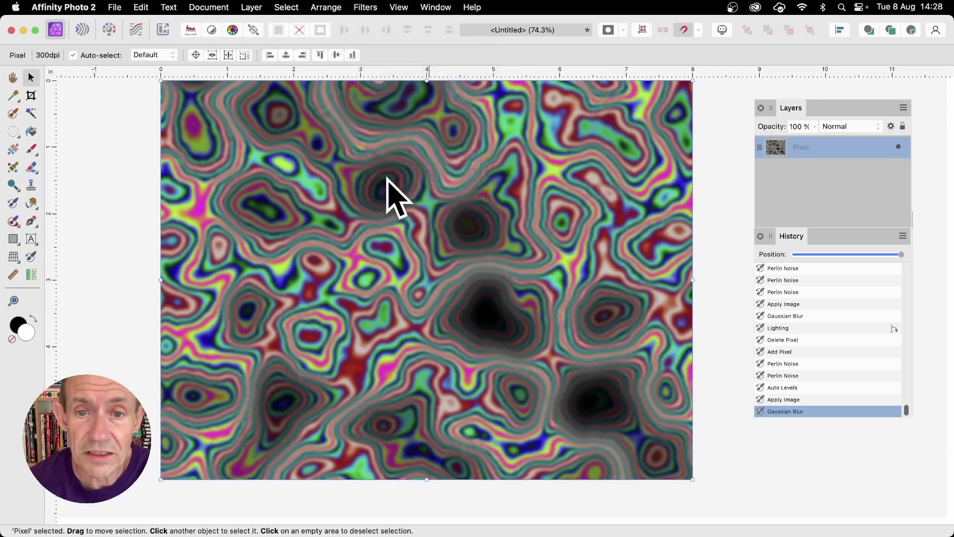
{"action": "left_click_drag", "start_coordinate": [845, 122], "coordinate": [628, 86]}
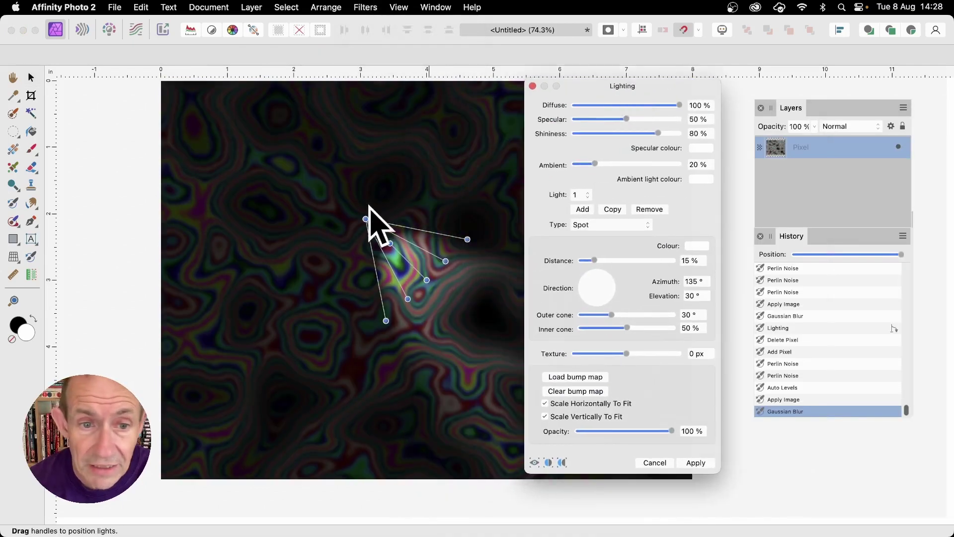
{"action": "left_click_drag", "start_coordinate": [365, 218], "coordinate": [207, 154]}
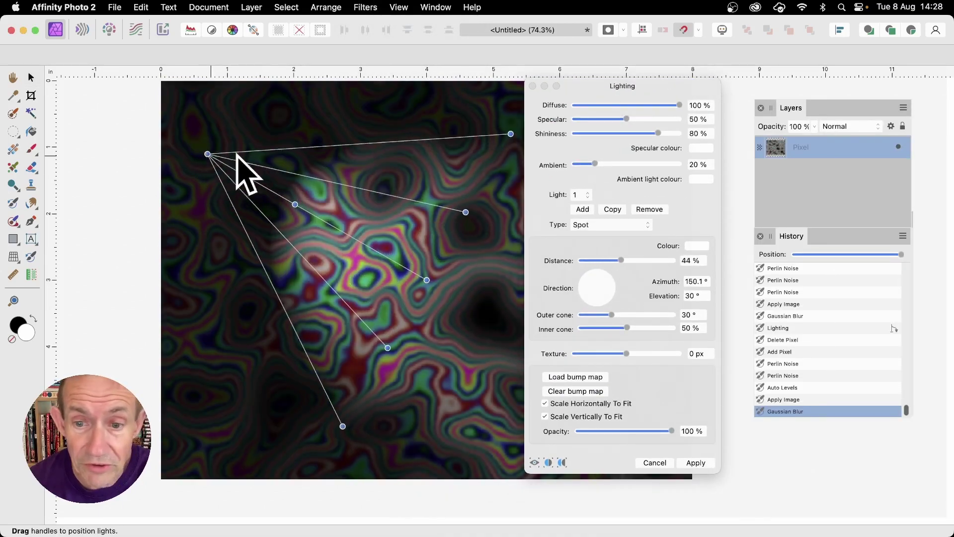
{"action": "left_click", "coordinate": [624, 225]}
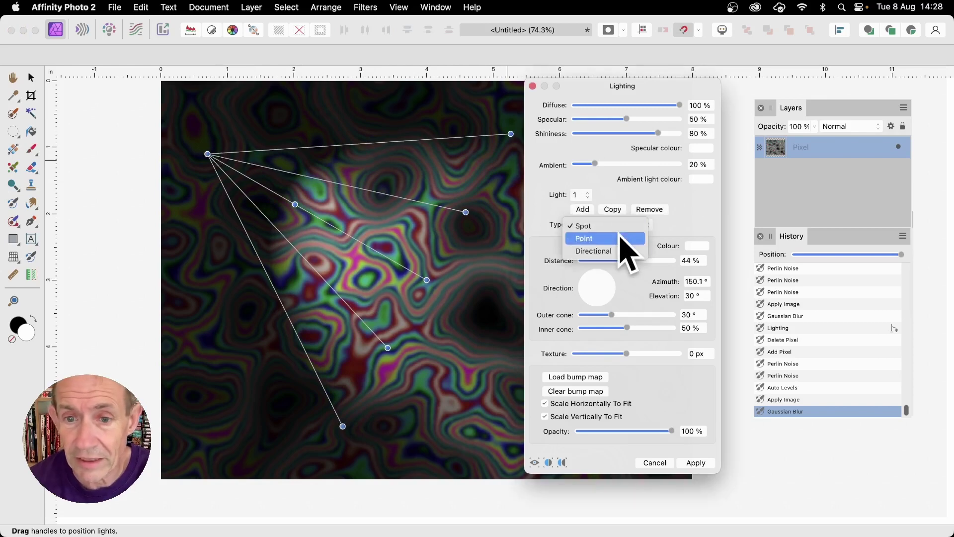
{"action": "left_click", "coordinate": [621, 251]}
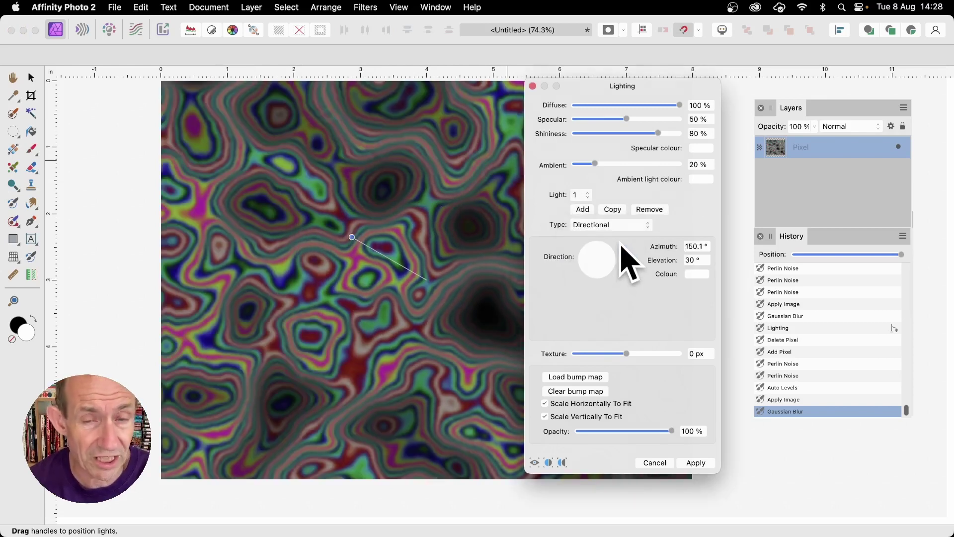
Adjust the light direction and raise Texture to 100 px for an embossed, metallic look.
{"action": "left_click_drag", "start_coordinate": [599, 90], "coordinate": [738, 84]}
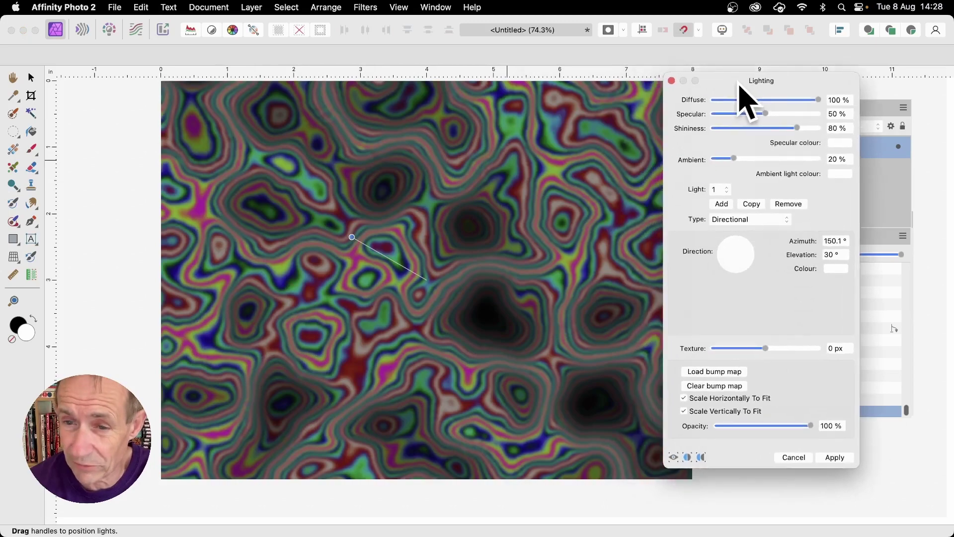
{"action": "left_click", "coordinate": [729, 254]}
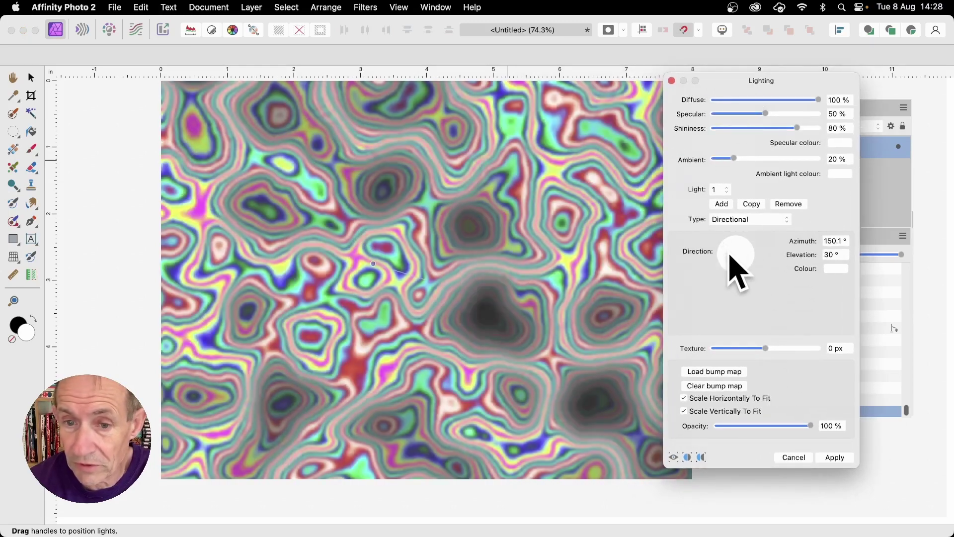
{"action": "left_click_drag", "start_coordinate": [730, 254], "coordinate": [731, 242]}
{"action": "left_click_drag", "start_coordinate": [744, 158], "coordinate": [750, 158]}
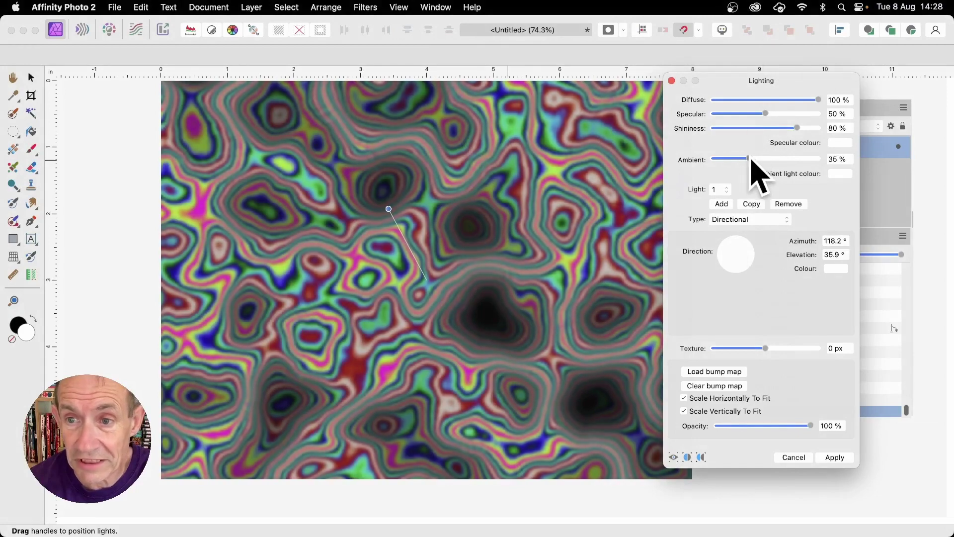
{"action": "left_click_drag", "start_coordinate": [767, 348], "coordinate": [819, 351]}
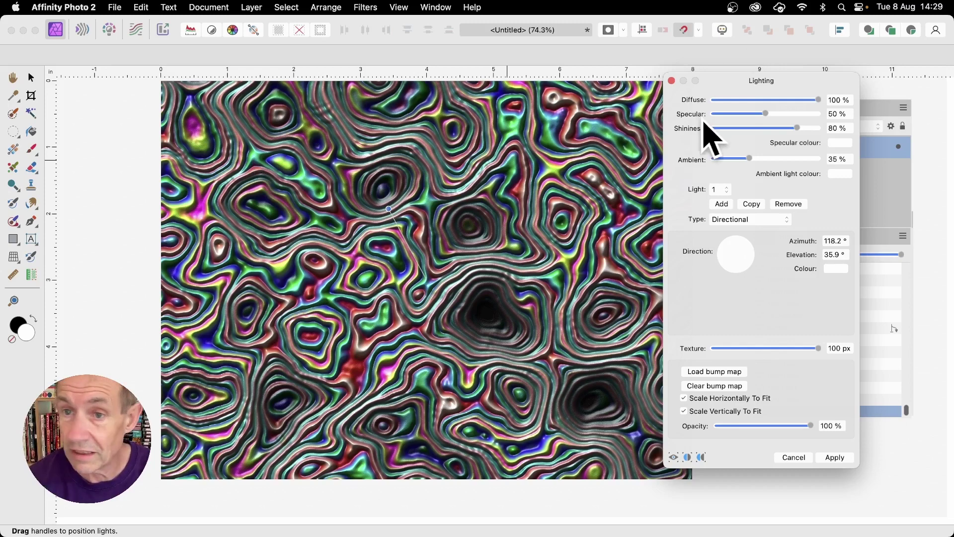
Commit the lighting effect, then add the pattern layer to the Assets panel's category.
{"action": "left_click", "coordinate": [821, 453]}
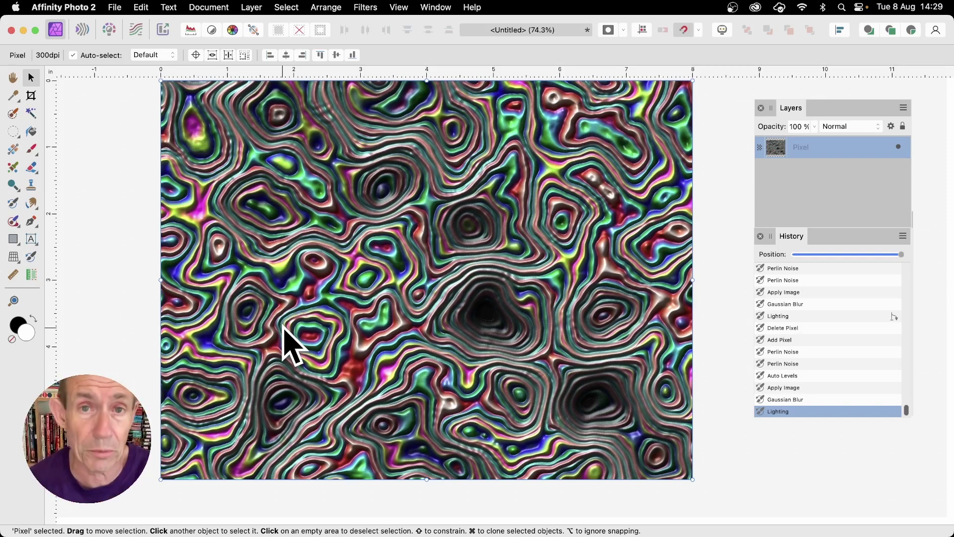
{"action": "left_click", "coordinate": [434, 7]}
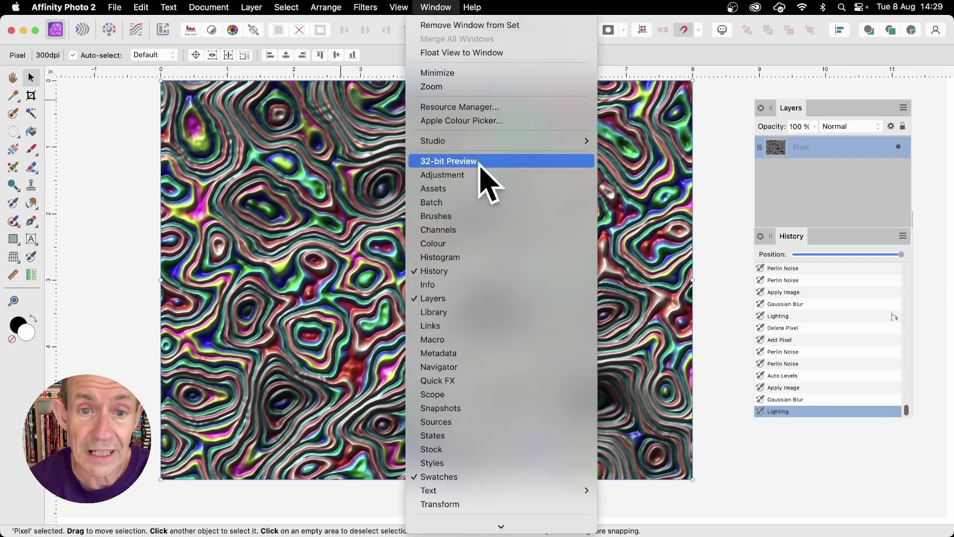
{"action": "left_click", "coordinate": [483, 189]}
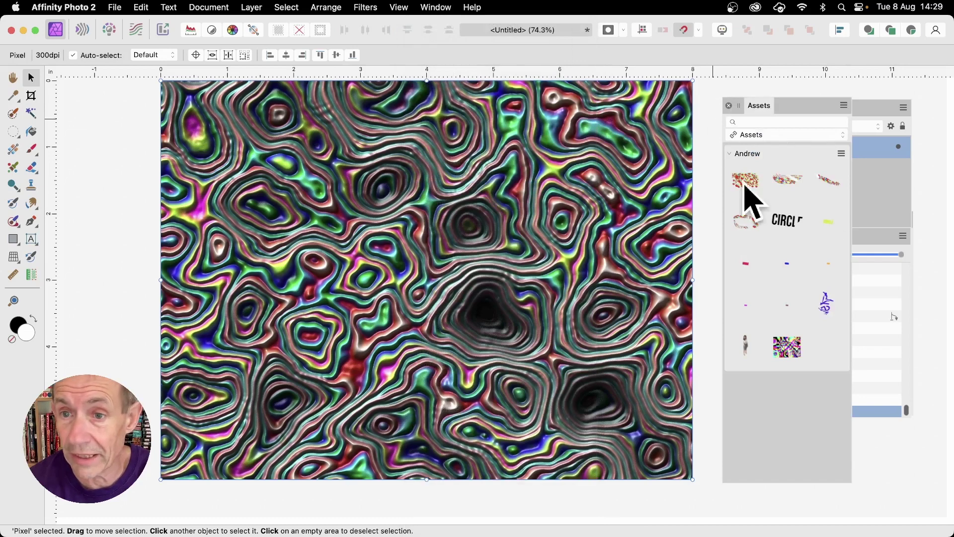
{"action": "left_click", "coordinate": [841, 153]}
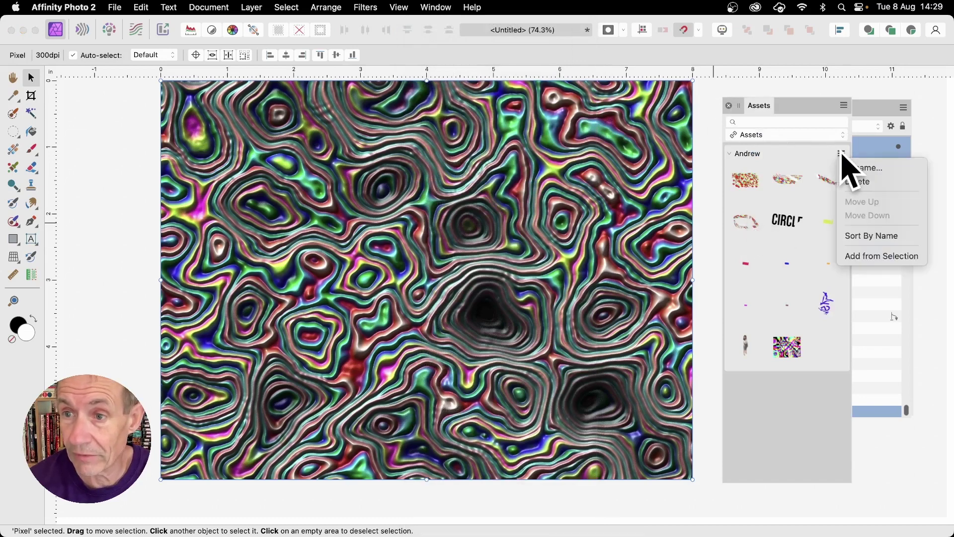
{"action": "left_click", "coordinate": [885, 257]}
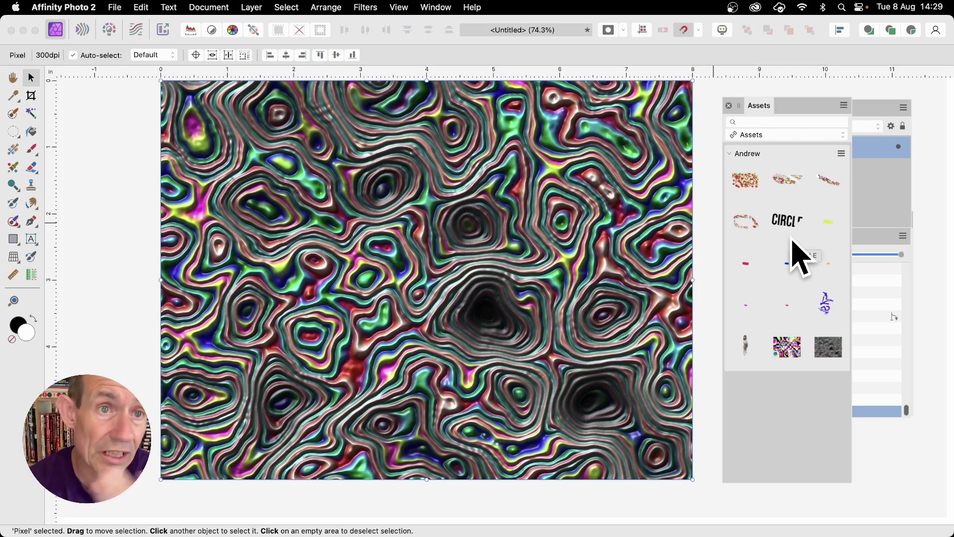
{"action": "left_click", "coordinate": [251, 6]}
{"action": "mouse_move", "coordinate": [265, 171]}
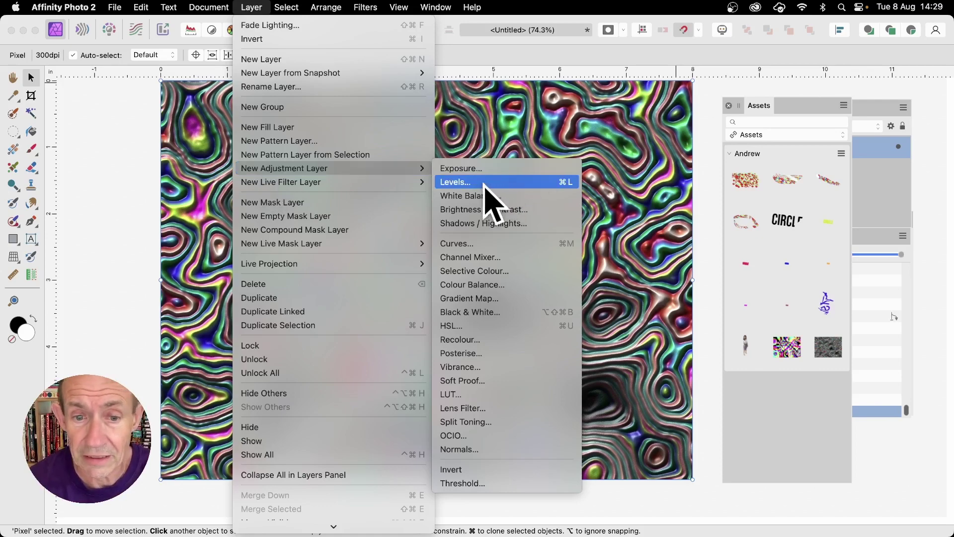
{"action": "left_click", "coordinate": [487, 340]}
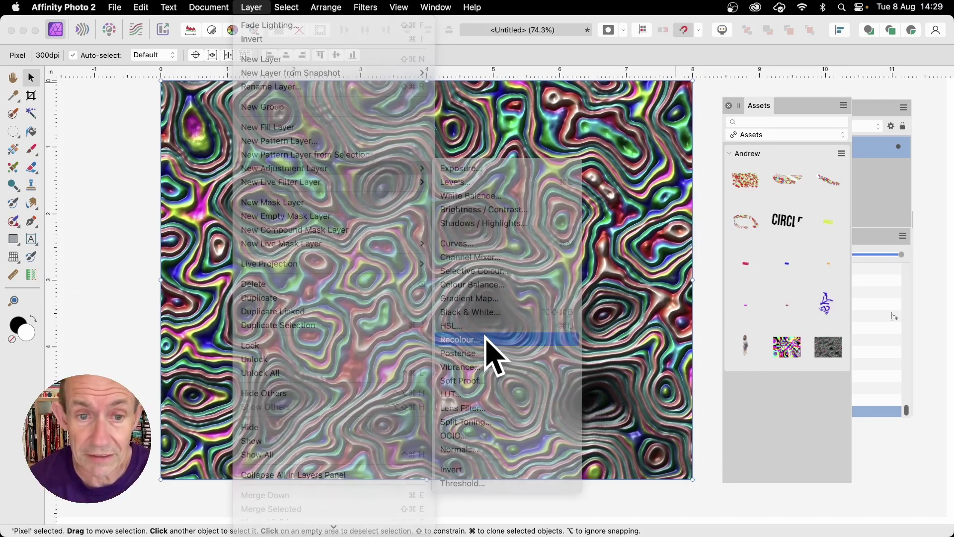
{"action": "left_click_drag", "start_coordinate": [657, 396], "coordinate": [717, 226]}
{"action": "left_click_drag", "start_coordinate": [656, 264], "coordinate": [660, 289]}
{"action": "left_click", "coordinate": [691, 289]}
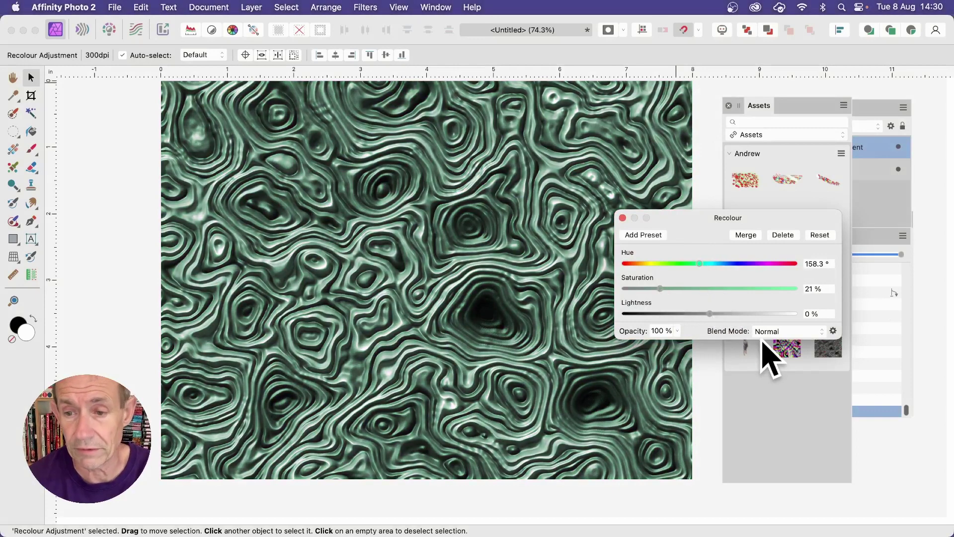
{"action": "left_click", "coordinate": [623, 218]}
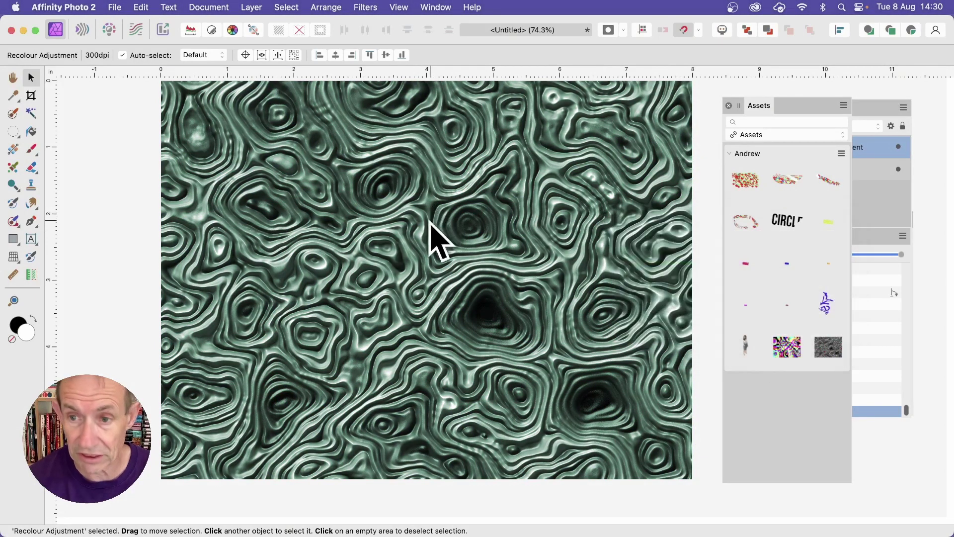
{"action": "key", "text": "super+z"}
{"action": "key", "text": "super+z"}
{"action": "key", "text": "super+z"}
{"action": "key", "text": "super+z"}
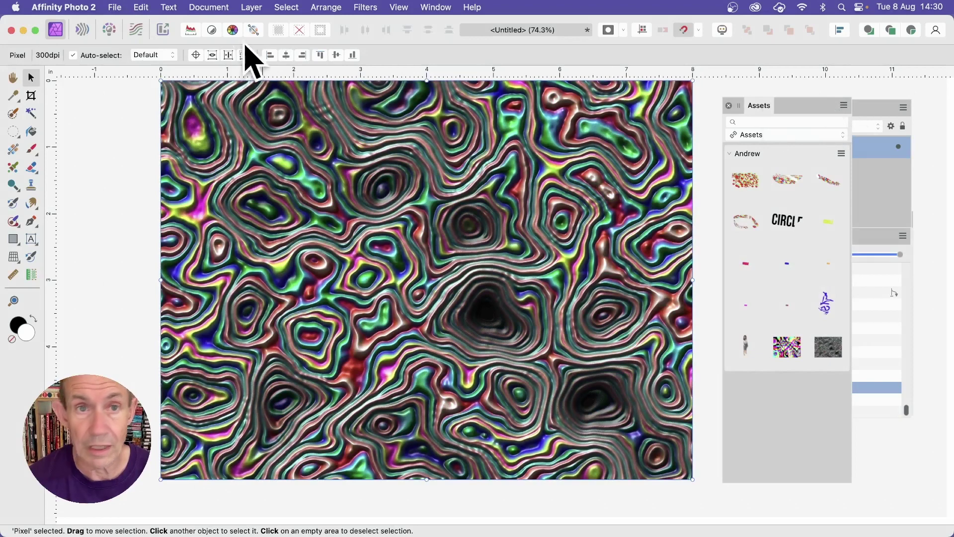
Add a Mesh Warp live filter layer to the pattern.
{"action": "left_click", "coordinate": [248, 6]}
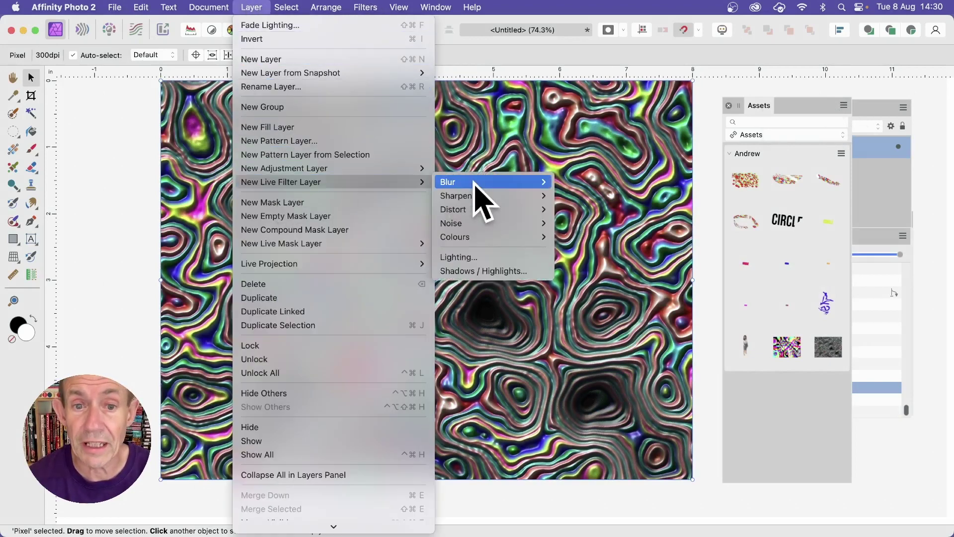
{"action": "mouse_move", "coordinate": [477, 185]}
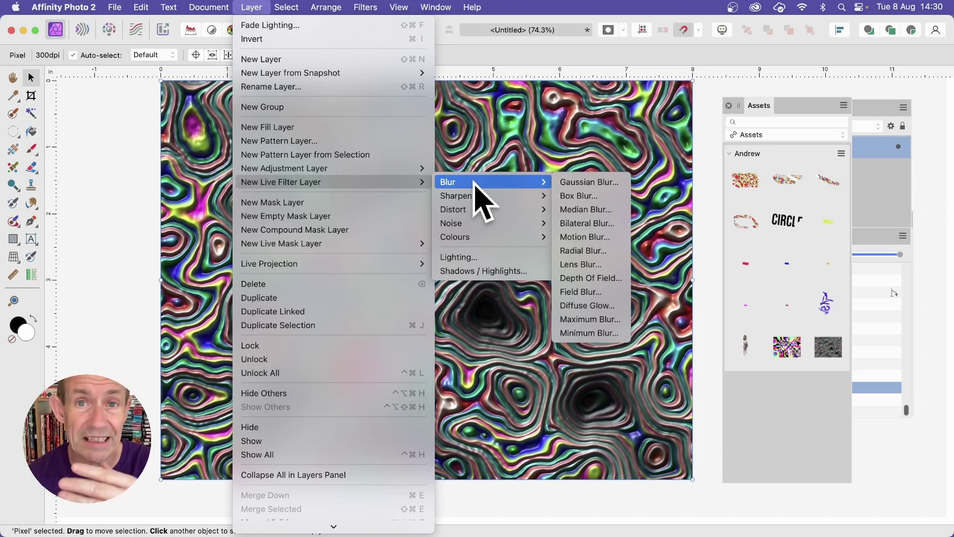
{"action": "mouse_move", "coordinate": [477, 209]}
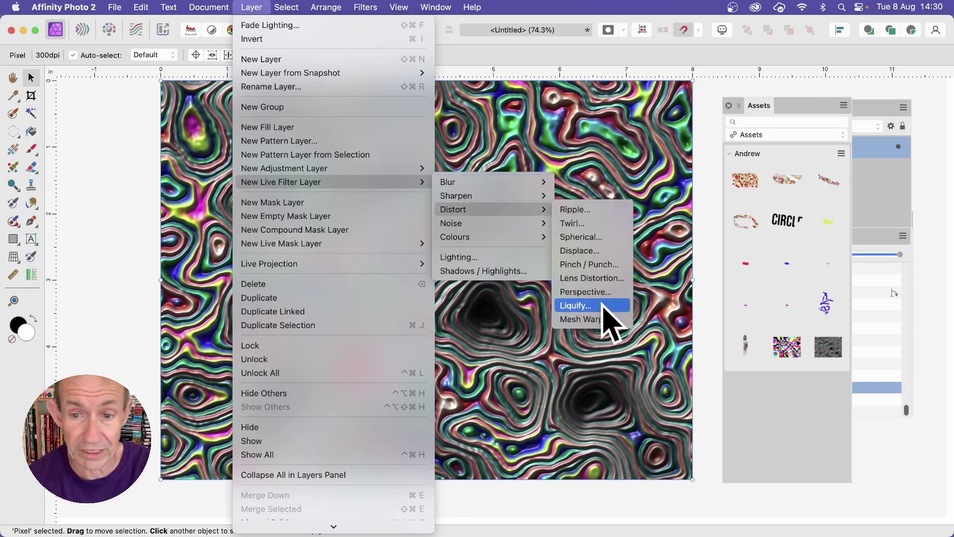
{"action": "left_click", "coordinate": [582, 319]}
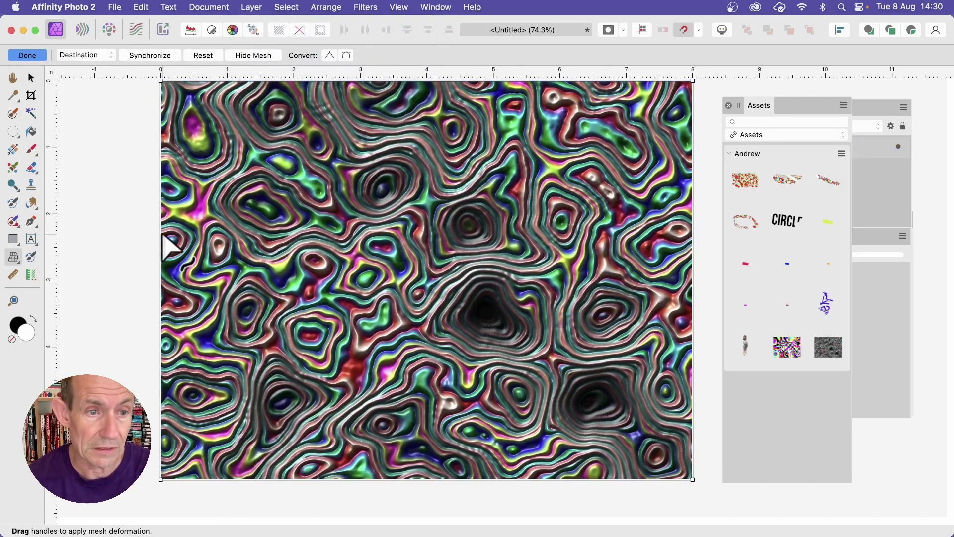
Curve all four edges inward and twist the centre with an added interior node.
{"action": "left_click_drag", "start_coordinate": [162, 235], "coordinate": [272, 255]}
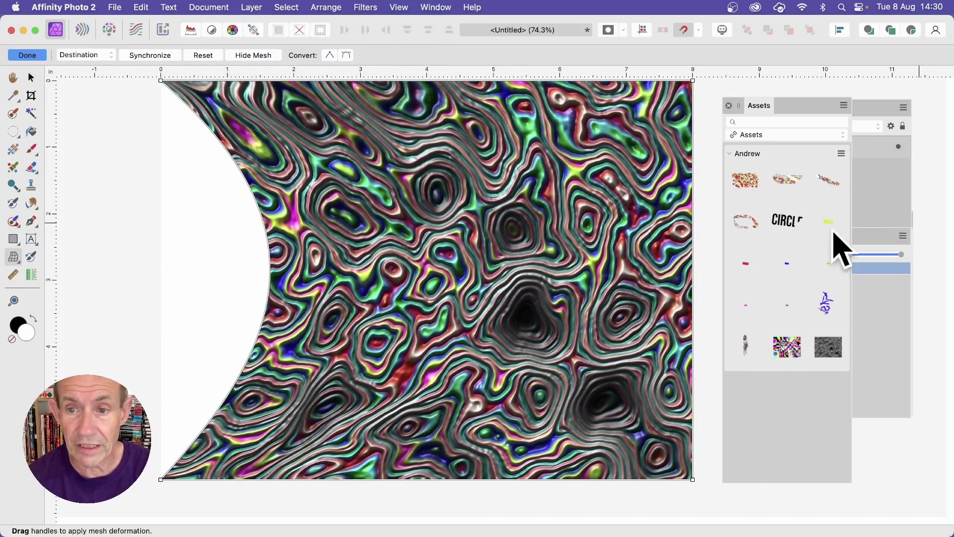
{"action": "left_click_drag", "start_coordinate": [693, 257], "coordinate": [549, 270]}
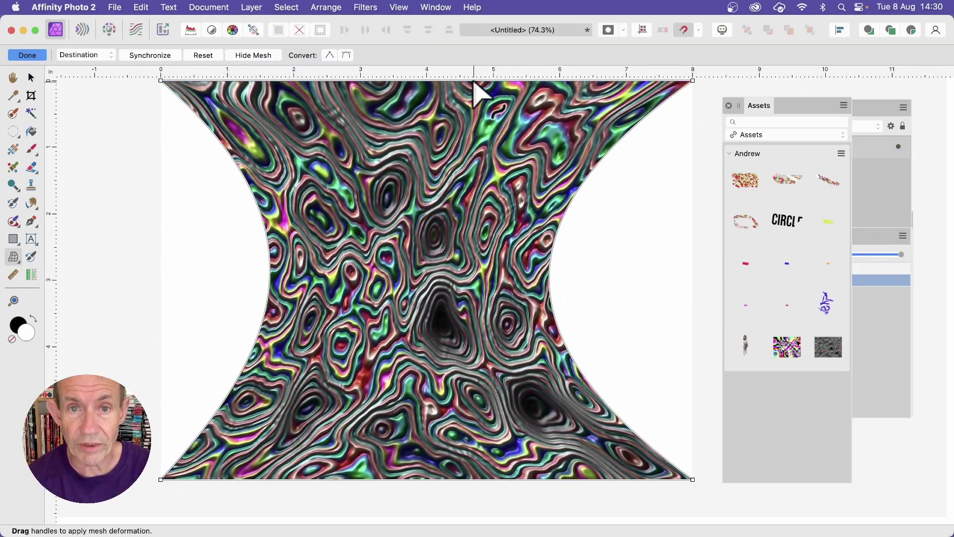
{"action": "left_click_drag", "start_coordinate": [474, 82], "coordinate": [462, 148]}
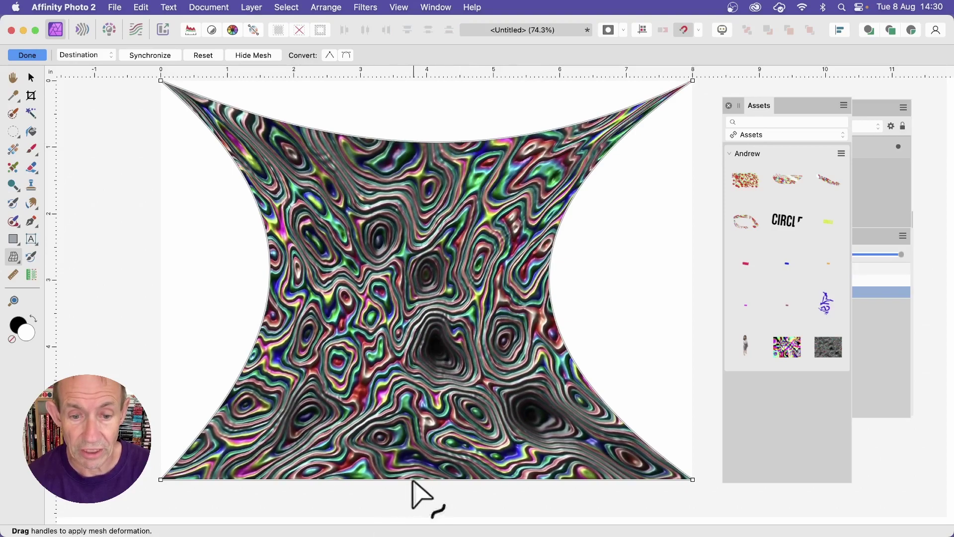
{"action": "left_click_drag", "start_coordinate": [412, 480], "coordinate": [443, 433]}
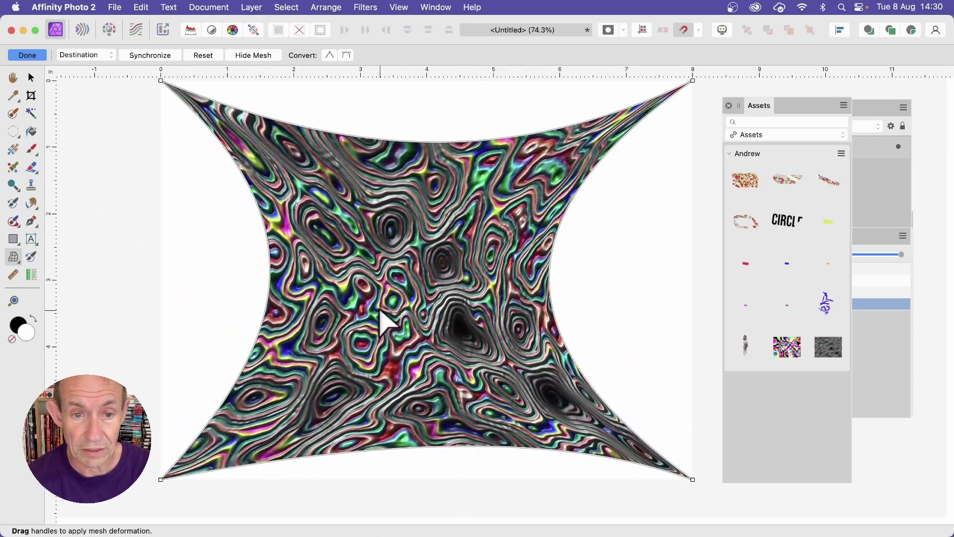
{"action": "double_click", "coordinate": [379, 310]}
{"action": "left_click_drag", "start_coordinate": [380, 310], "coordinate": [401, 263]}
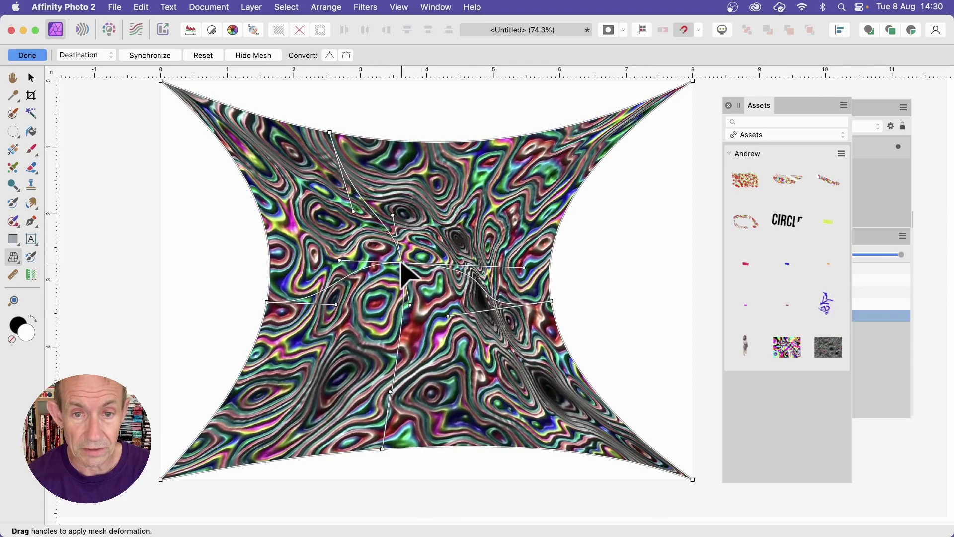
{"action": "left_click", "coordinate": [29, 55]}
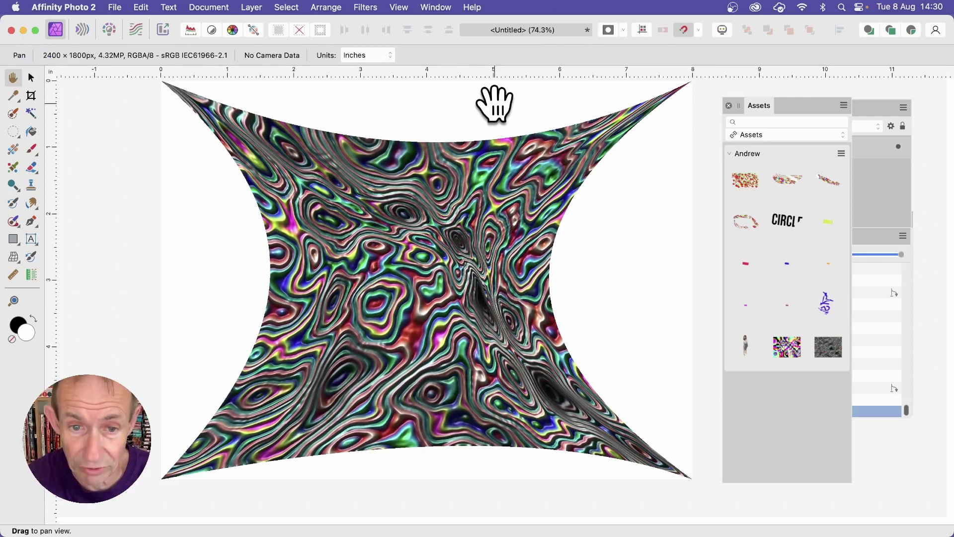
Select the parent Pixel layer of the Mesh Warp and move the pattern up-left.
{"action": "left_click", "coordinate": [869, 109]}
{"action": "left_click", "coordinate": [761, 152]}
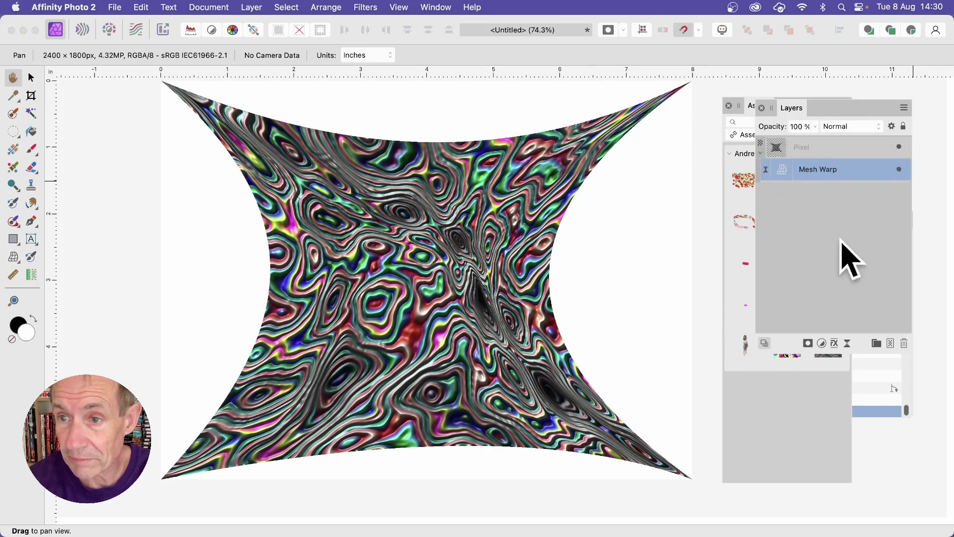
{"action": "left_click", "coordinate": [810, 171]}
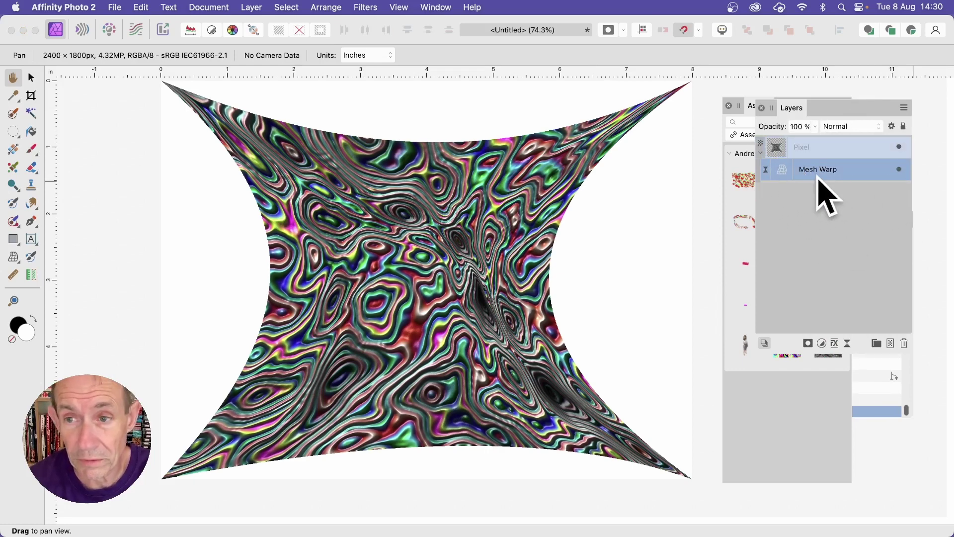
{"action": "left_click", "coordinate": [806, 148]}
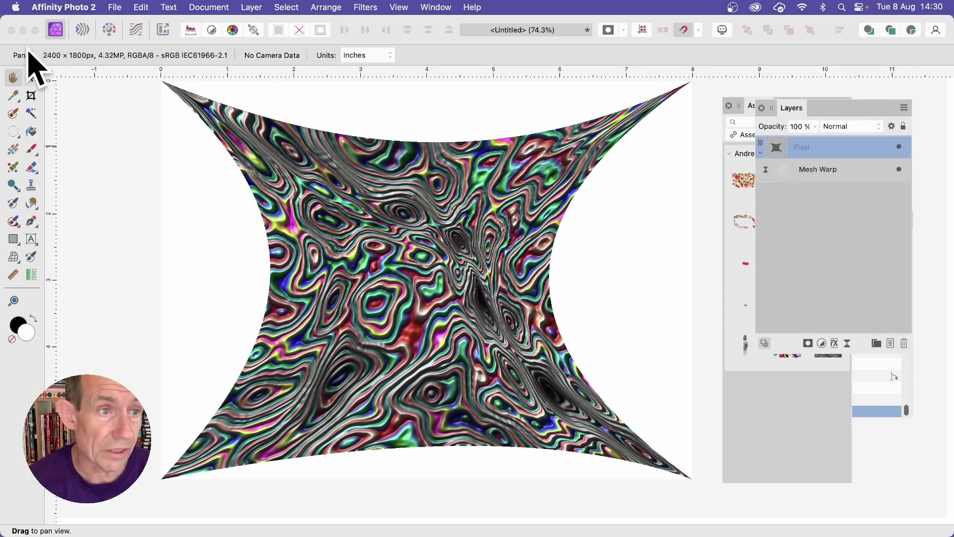
{"action": "left_click", "coordinate": [31, 77]}
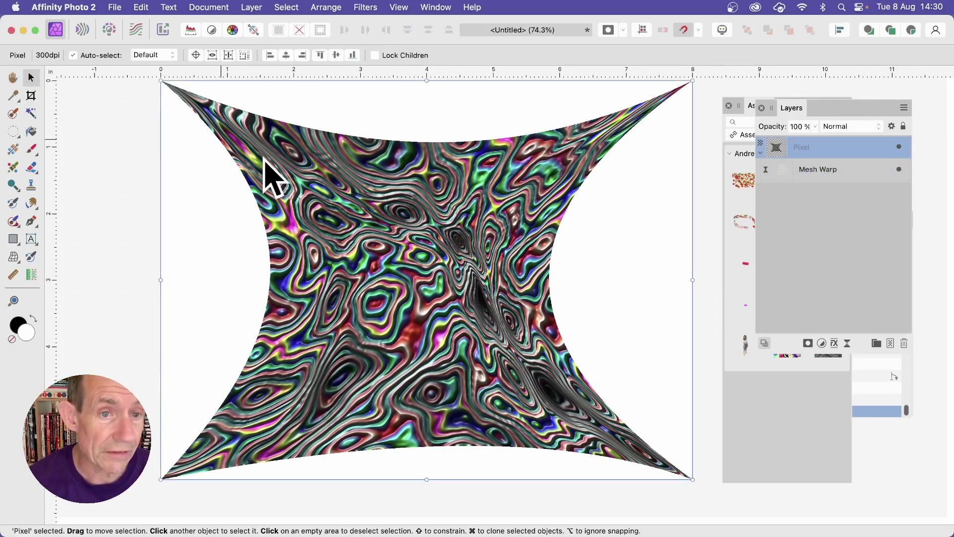
{"action": "left_click_drag", "start_coordinate": [492, 271], "coordinate": [404, 213]}
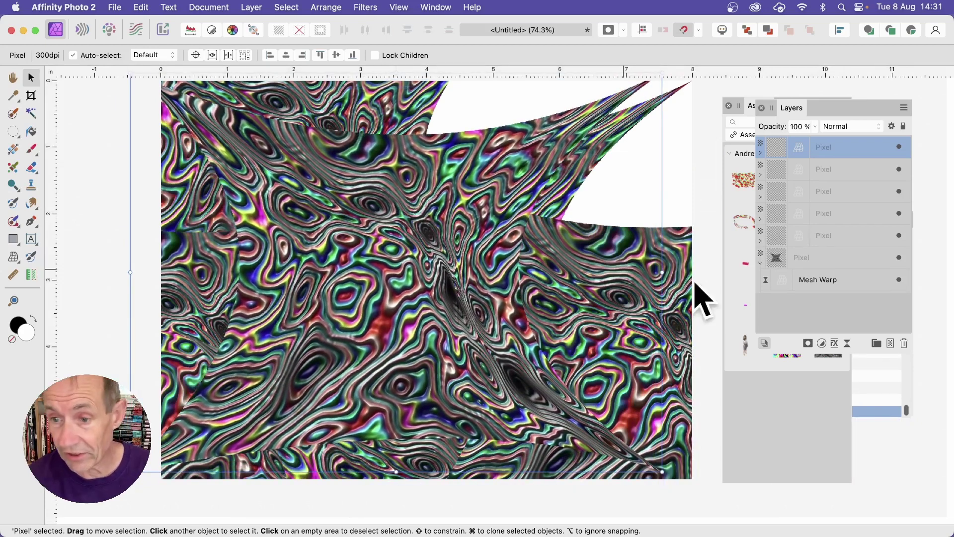
Add an Outer Shadow with a 10.3 px radius to the top warped copy.
{"action": "left_click", "coordinate": [839, 345]}
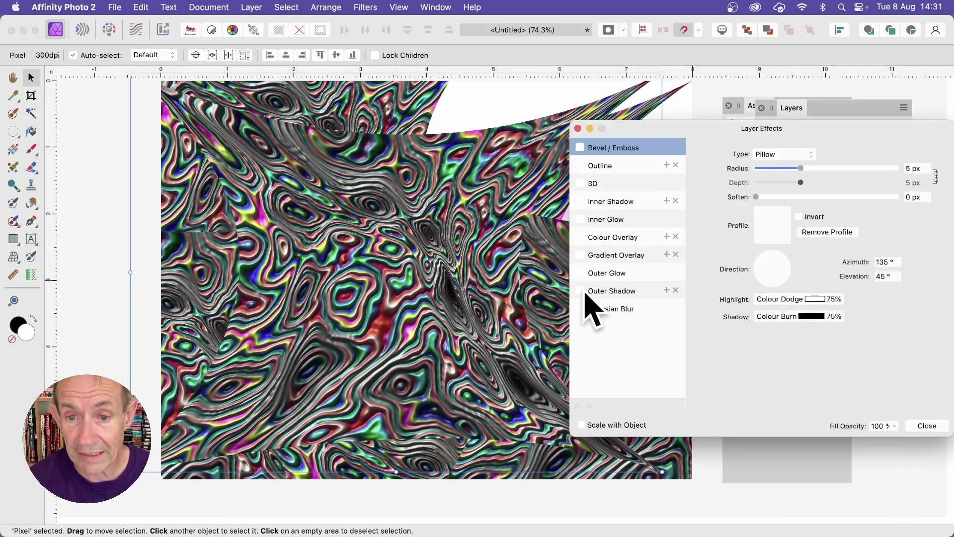
{"action": "left_click", "coordinate": [610, 292]}
{"action": "left_click_drag", "start_coordinate": [788, 182], "coordinate": [846, 212]}
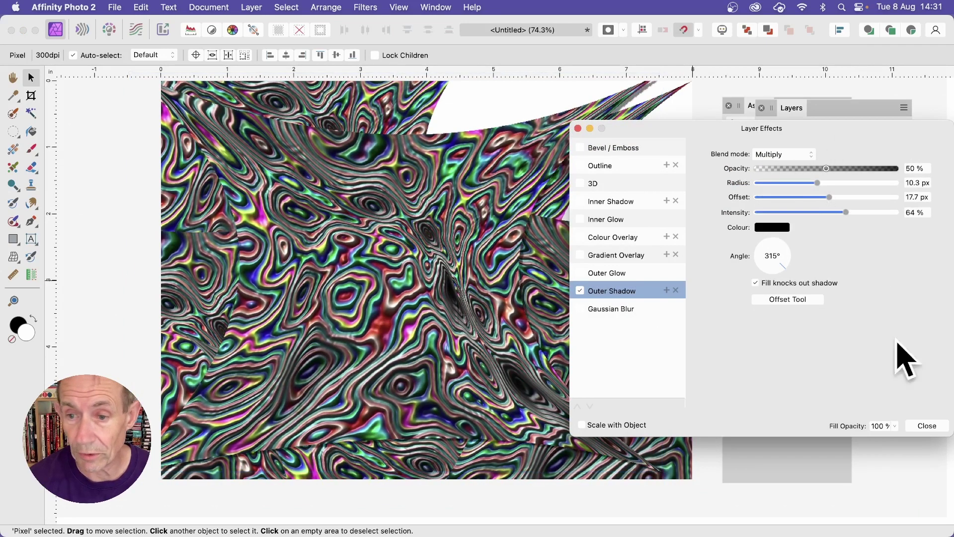
{"action": "left_click", "coordinate": [927, 426]}
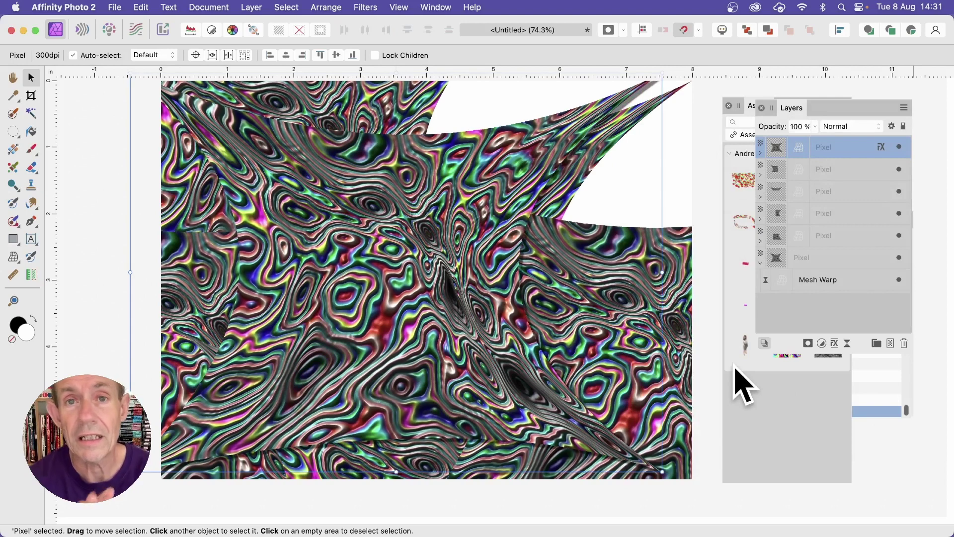